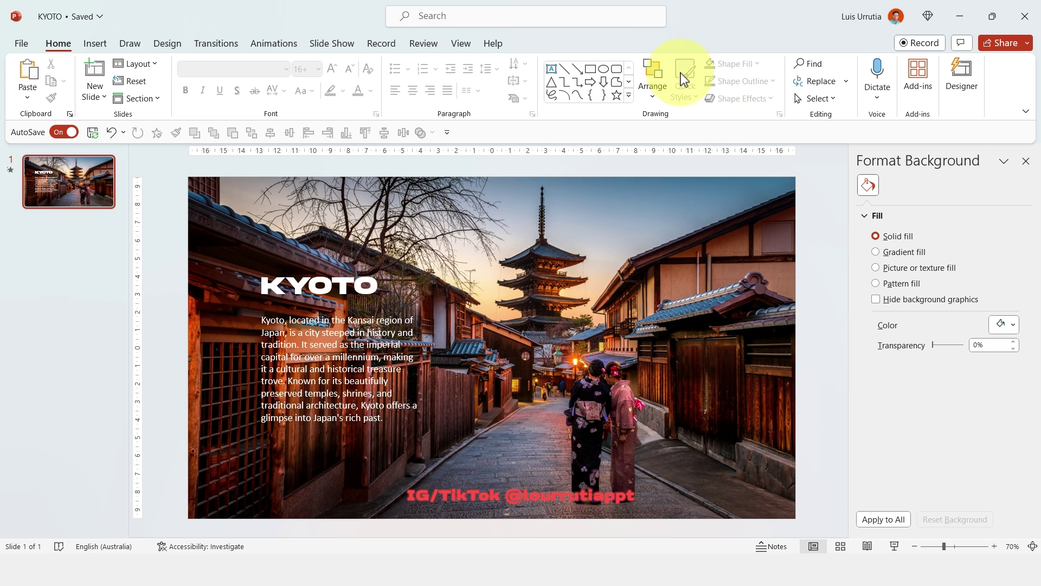
# Draw a rounded rectangle positioned over the KYOTO text block
pyautogui.click(619, 72)
pyautogui.moveTo(251, 264); pyautogui.dragTo(438, 462)
pyautogui.moveTo(277, 261); pyautogui.dragTo(255, 250)
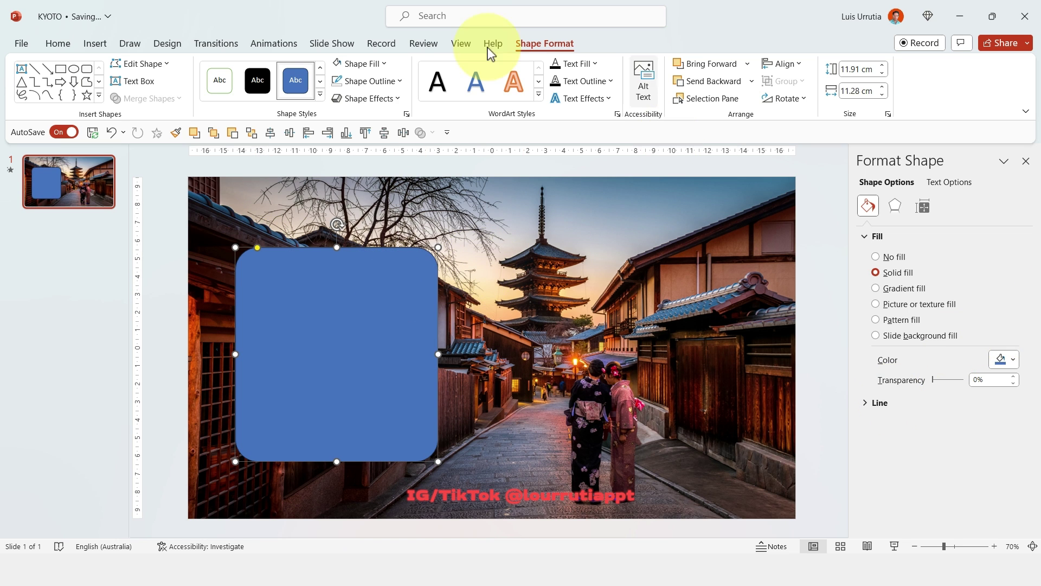
# Give the rounded rectangle a white fill and no outline
pyautogui.click(400, 84)
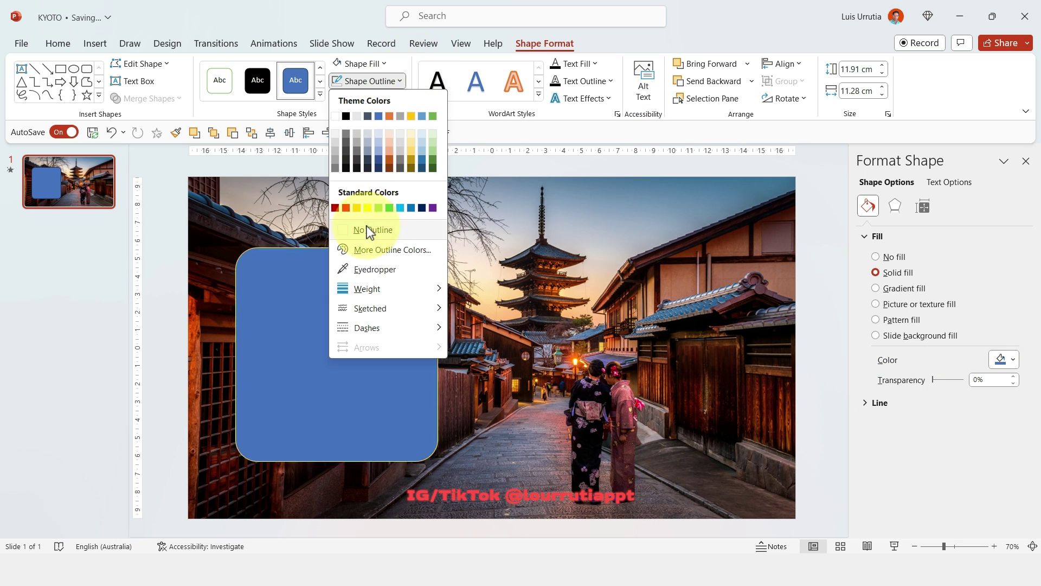
pyautogui.click(366, 233)
pyautogui.click(383, 64)
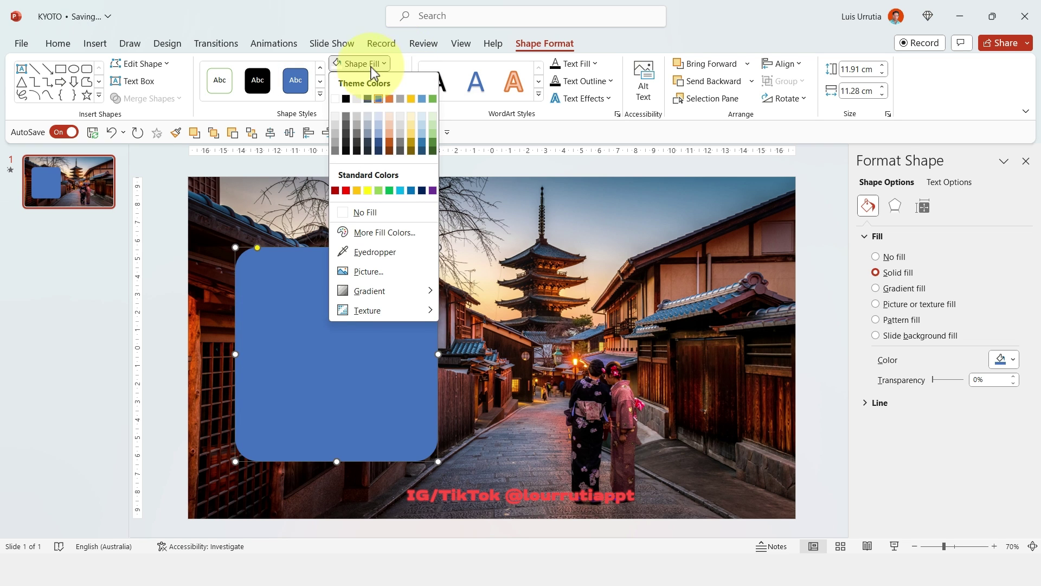
pyautogui.click(335, 99)
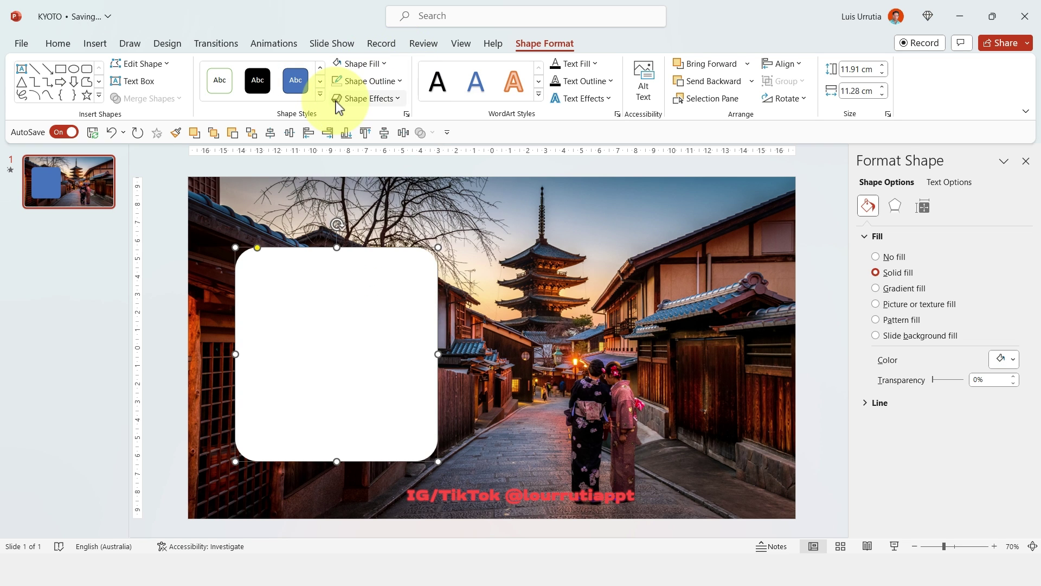
# Send the card and the street photo to the back, behind the text
pyautogui.keyDown('shift'); pyautogui.click(481, 242); pyautogui.keyUp('shift')
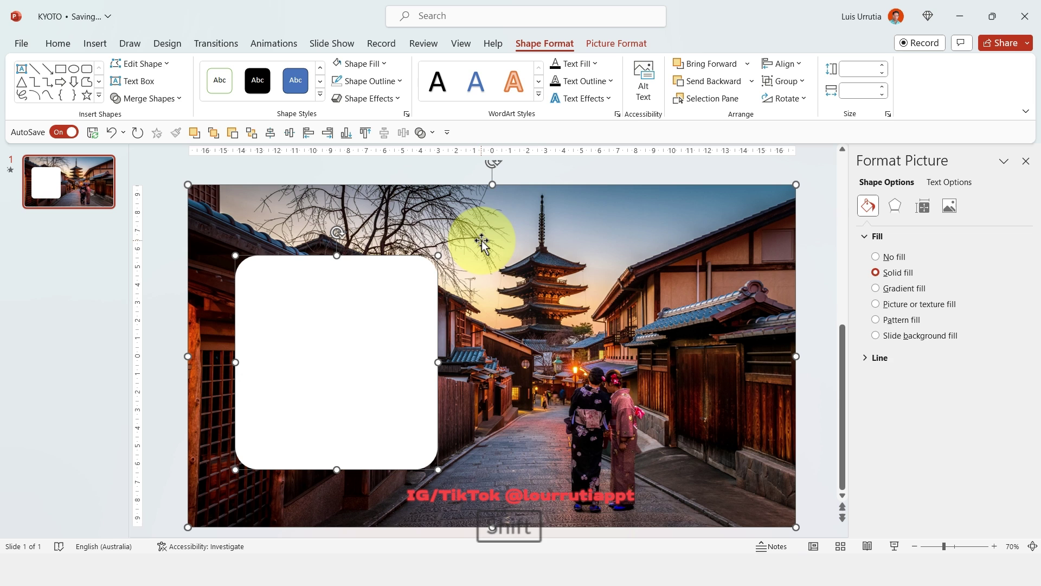
pyautogui.rightClick(485, 243)
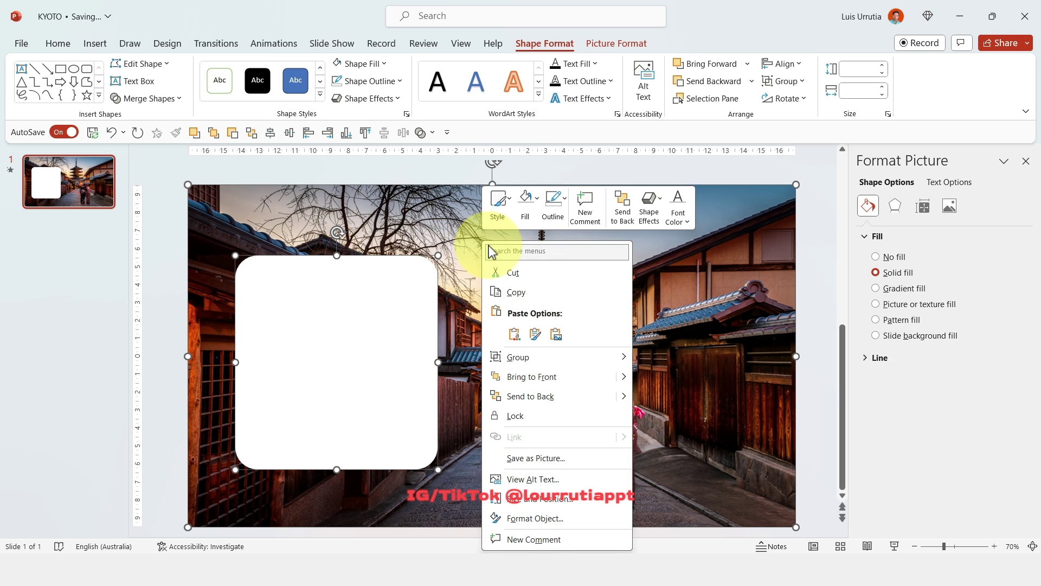
pyautogui.click(524, 397)
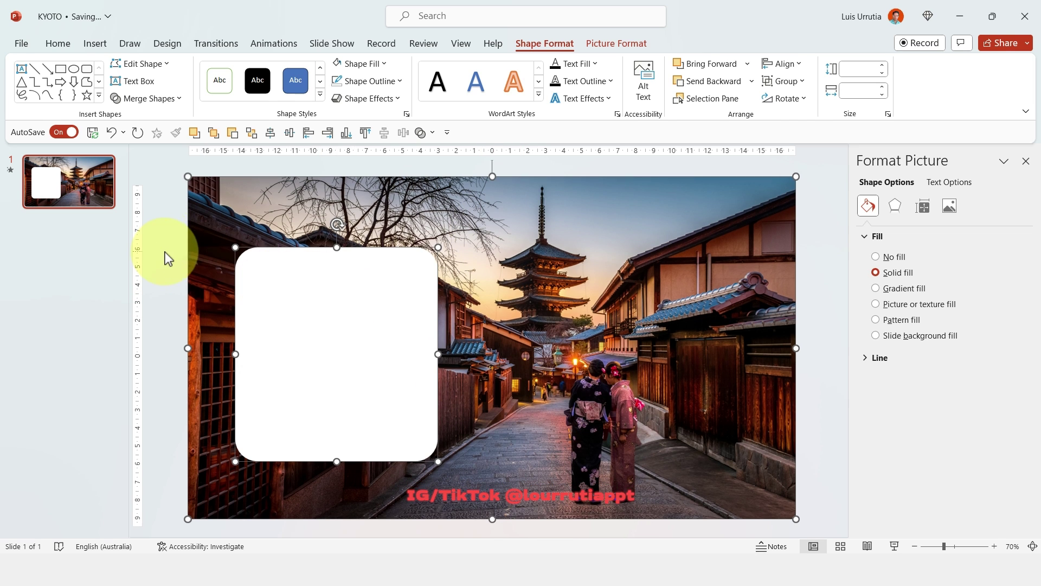
# Make the KYOTO title and paragraph black and nudge them into place
pyautogui.moveTo(163, 243); pyautogui.dragTo(480, 453)
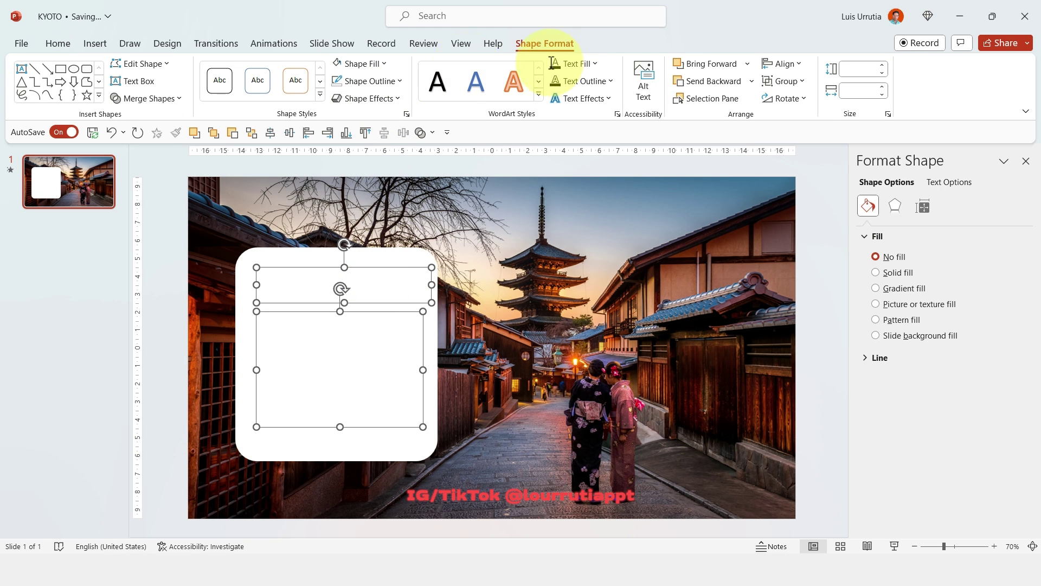
pyautogui.click(594, 64)
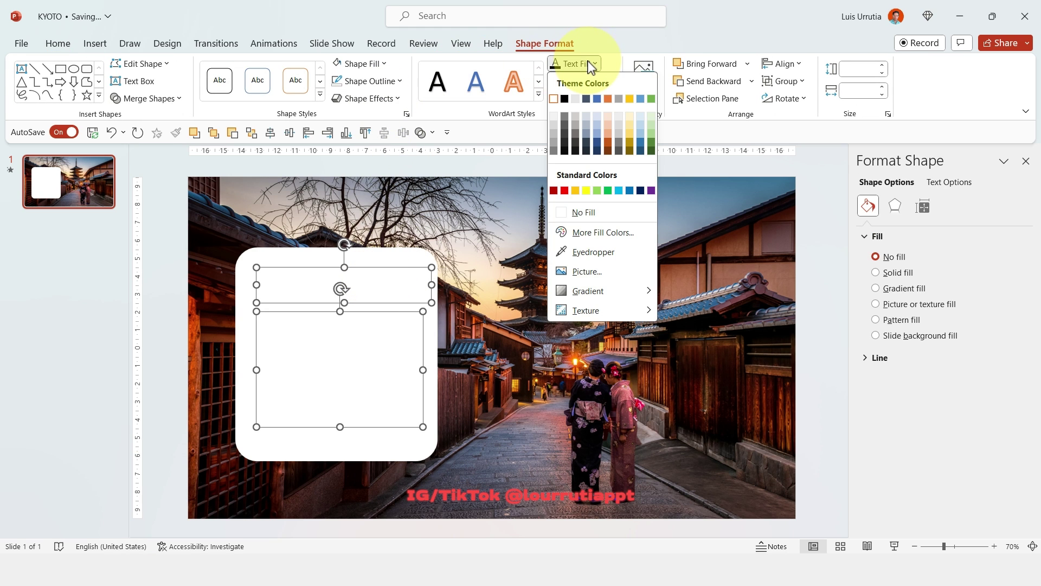
pyautogui.click(563, 95)
pyautogui.press('Left')
pyautogui.press('Left')
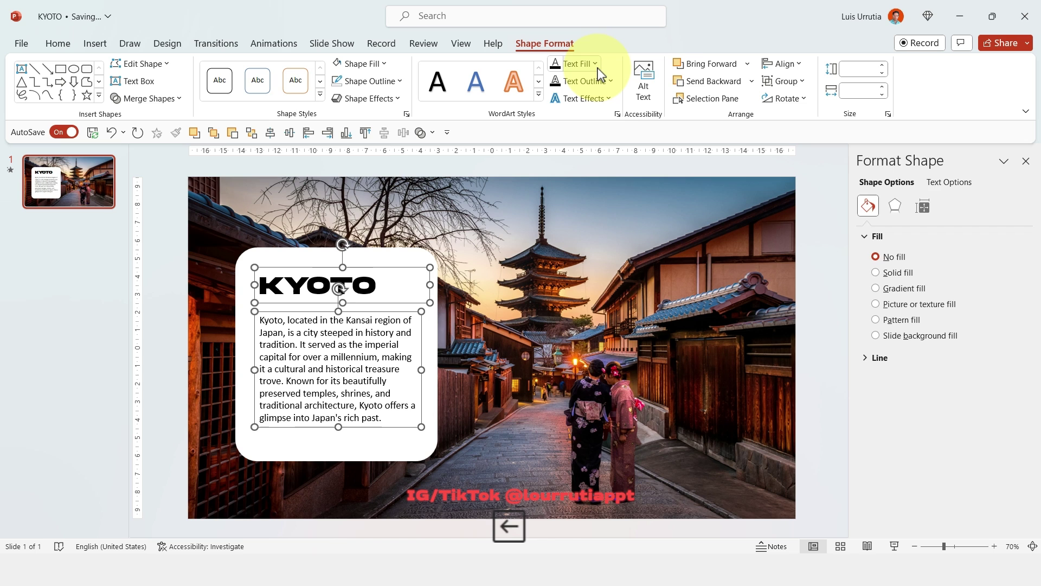
pyautogui.press('Down')
pyautogui.press('Down')
pyautogui.press('Down')
pyautogui.press('Down')
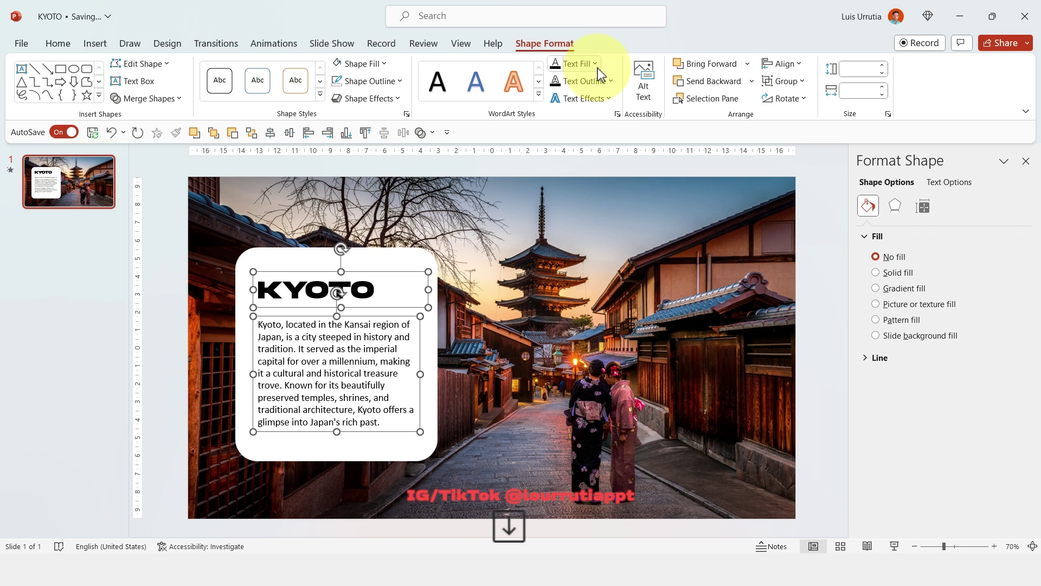
pyautogui.press('Up')
pyautogui.press('Down')
pyautogui.press('Down')
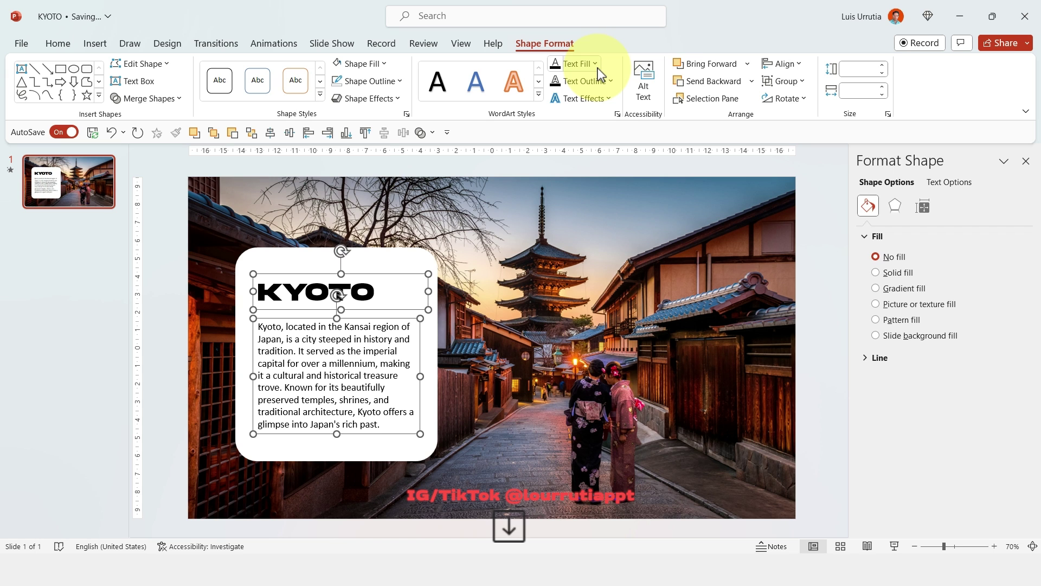
pyautogui.press('Left')
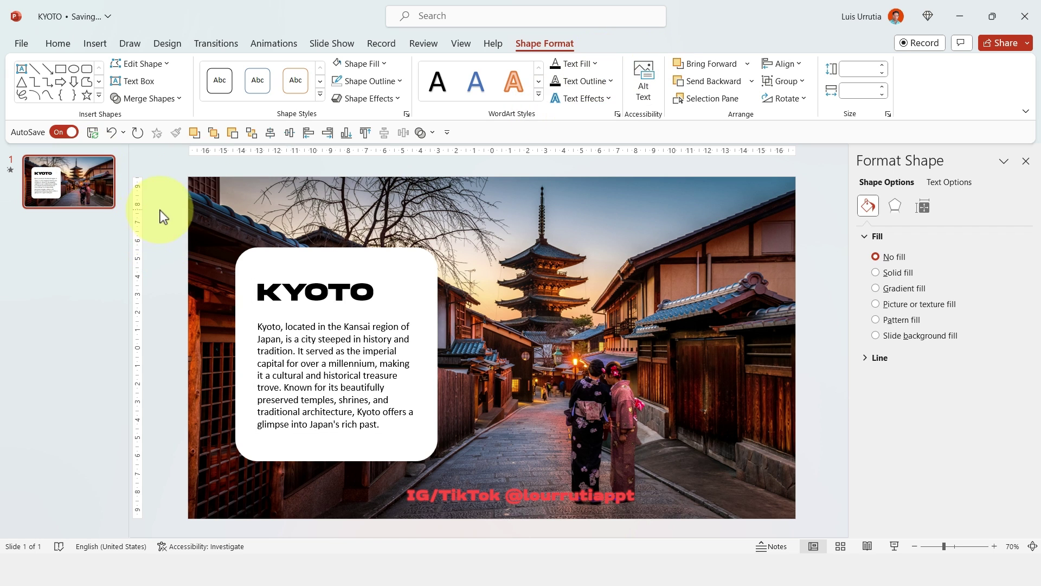
# Shift the card and its text together slightly to the right
pyautogui.moveTo(158, 209); pyautogui.dragTo(583, 504)
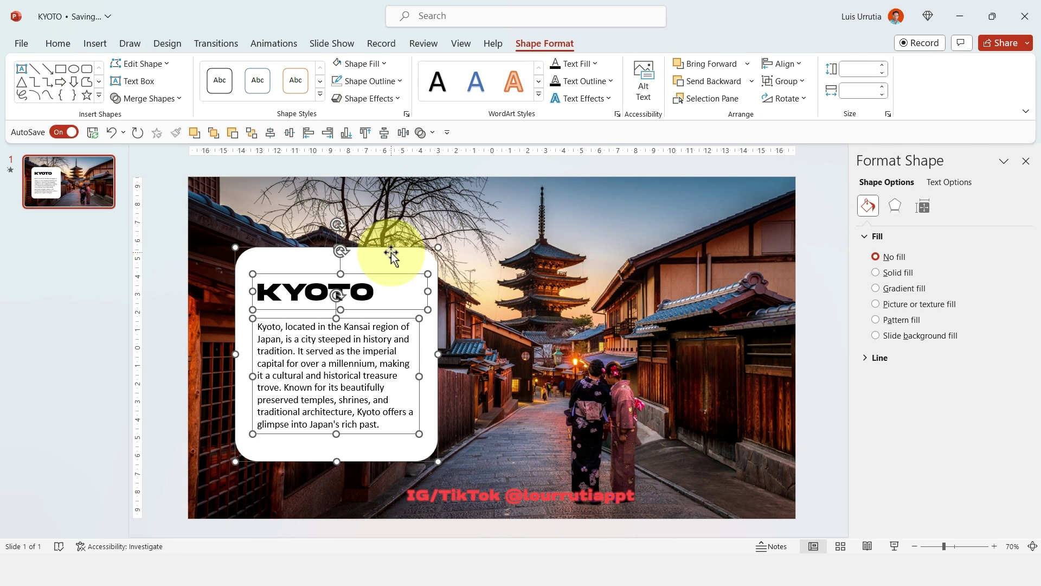
pyautogui.moveTo(388, 249); pyautogui.dragTo(397, 250)
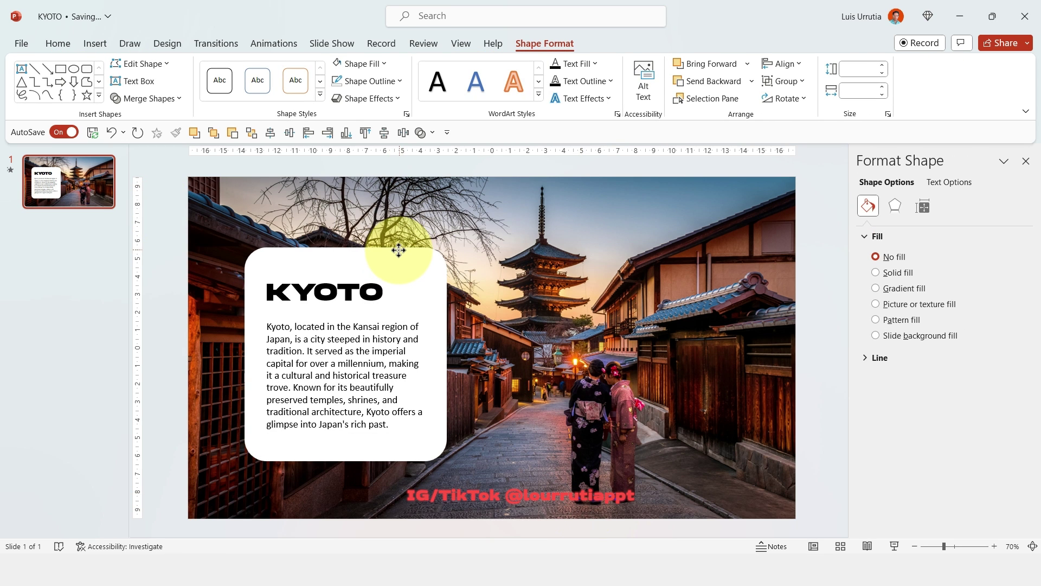
pyautogui.click(159, 204)
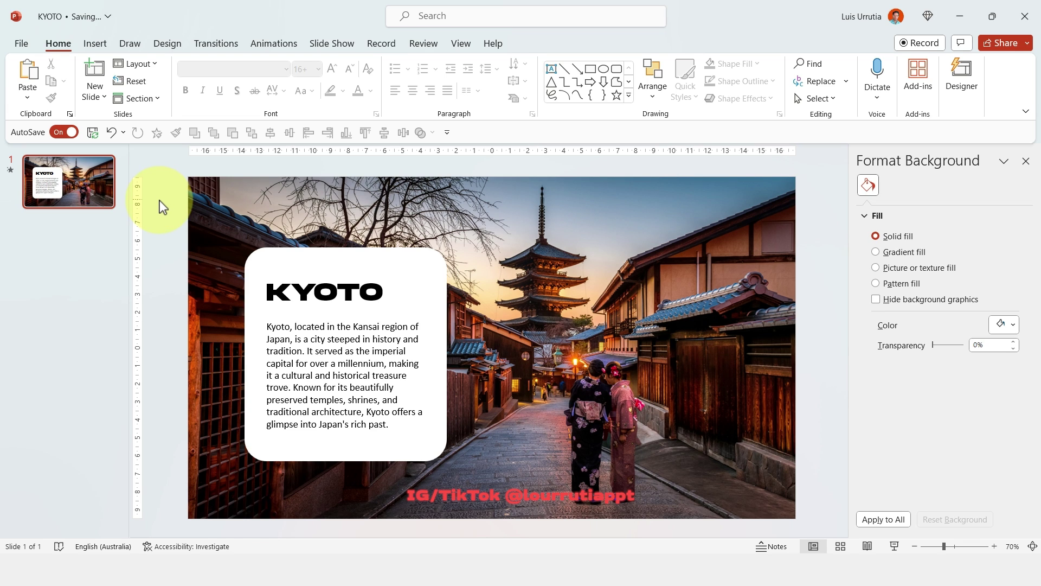
# Duplicate slide 1 as slide 2 and fill its card black
pyautogui.click(94, 204)
pyautogui.hotkey('ctrl', 'd')
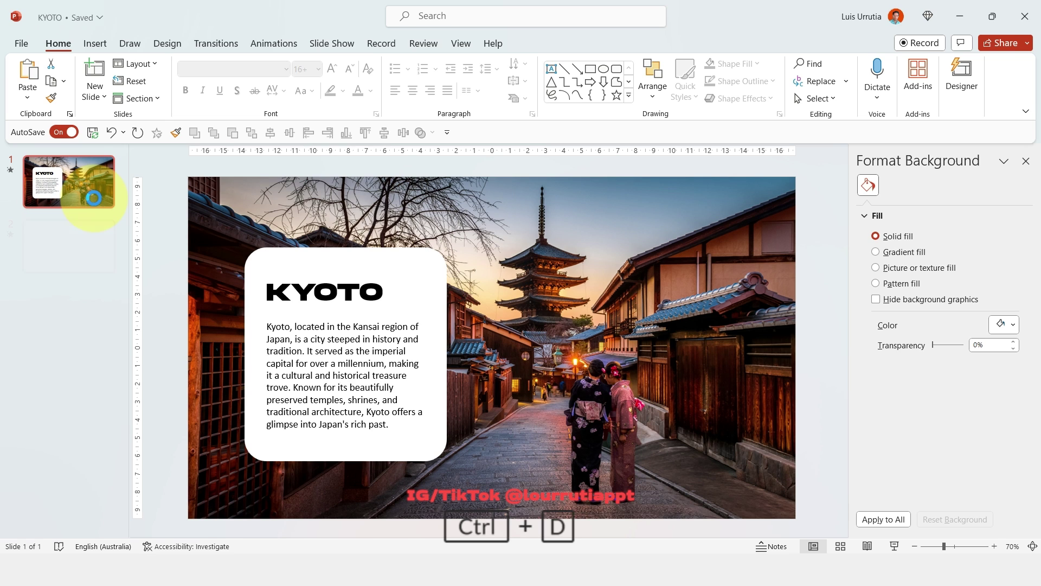
pyautogui.click(332, 260)
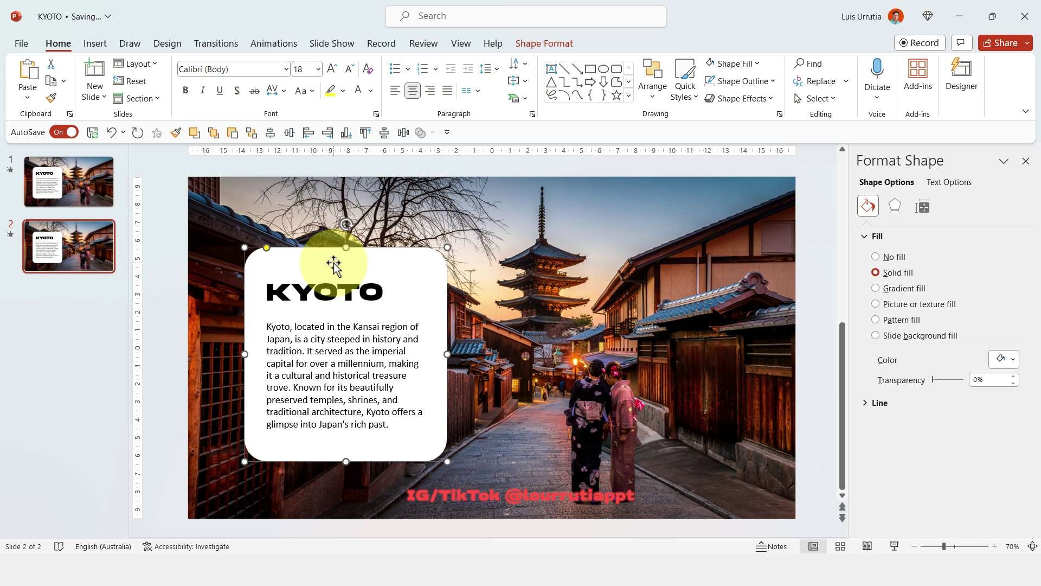
pyautogui.click(733, 64)
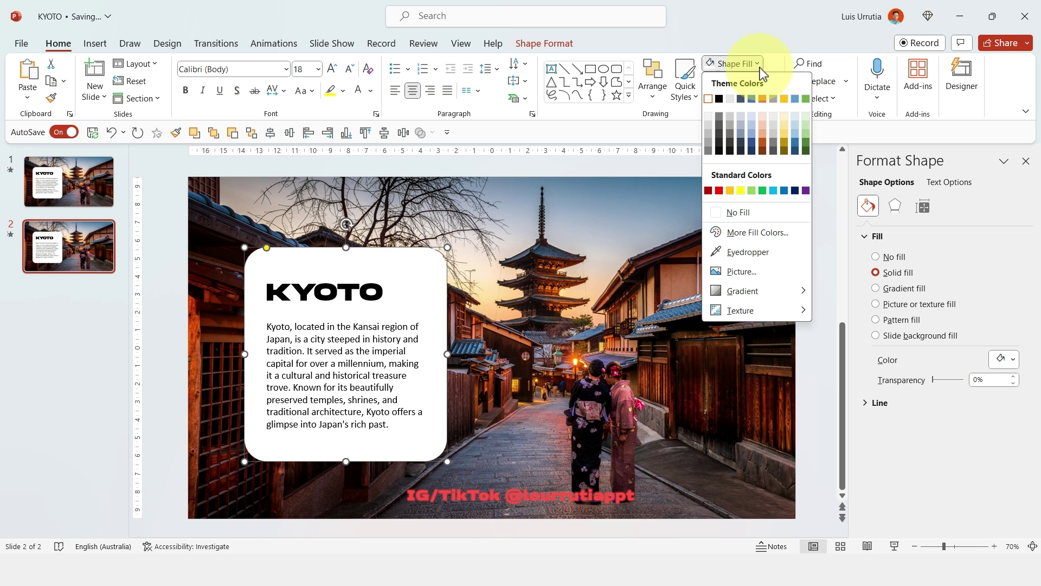
pyautogui.click(719, 99)
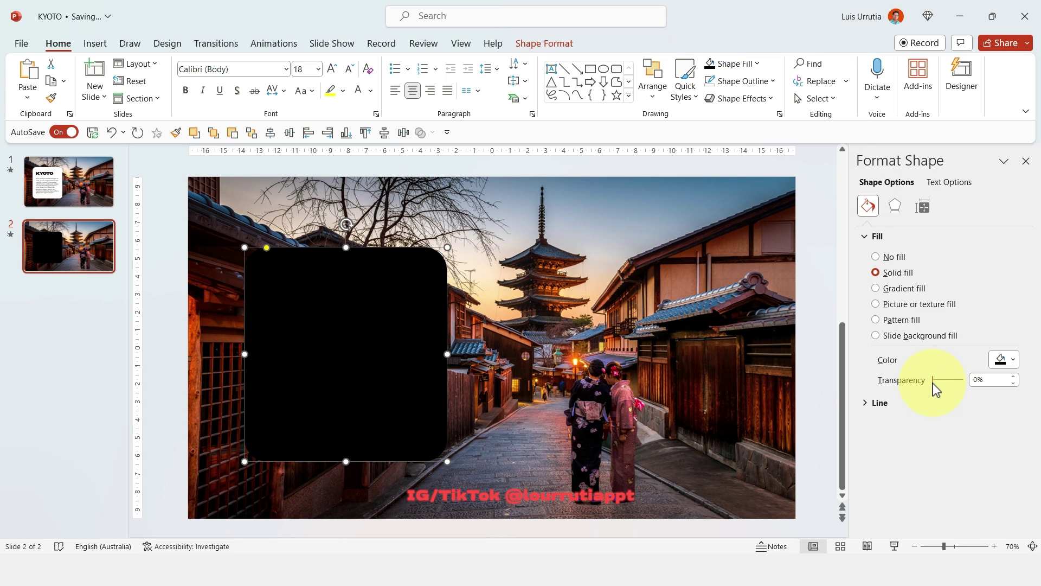
# Open Format Shape for the black card and make it partly transparent
pyautogui.rightClick(404, 288)
pyautogui.click(292, 264)
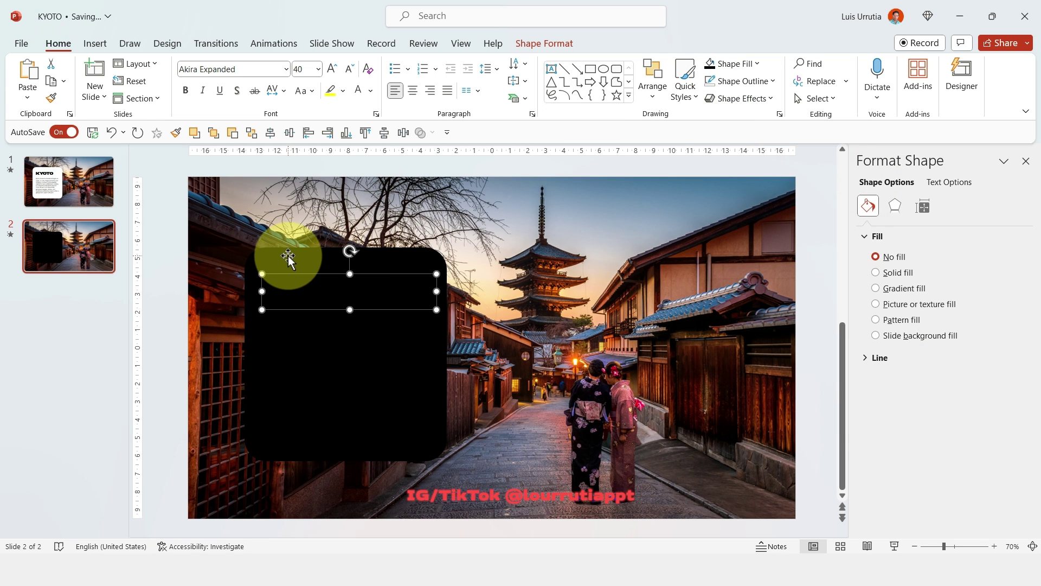
pyautogui.click(288, 256)
pyautogui.rightClick(288, 255)
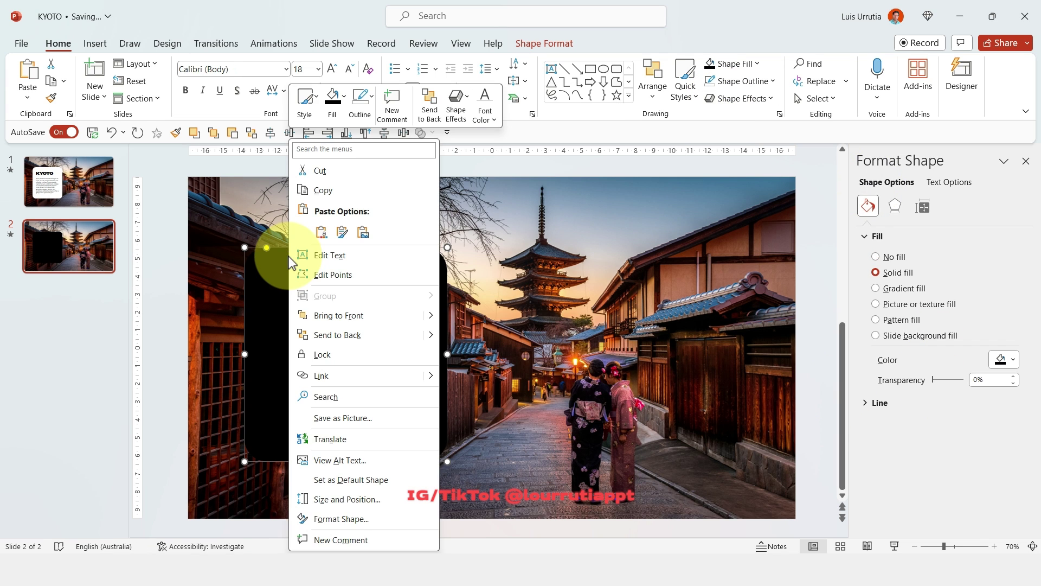
pyautogui.click(372, 521)
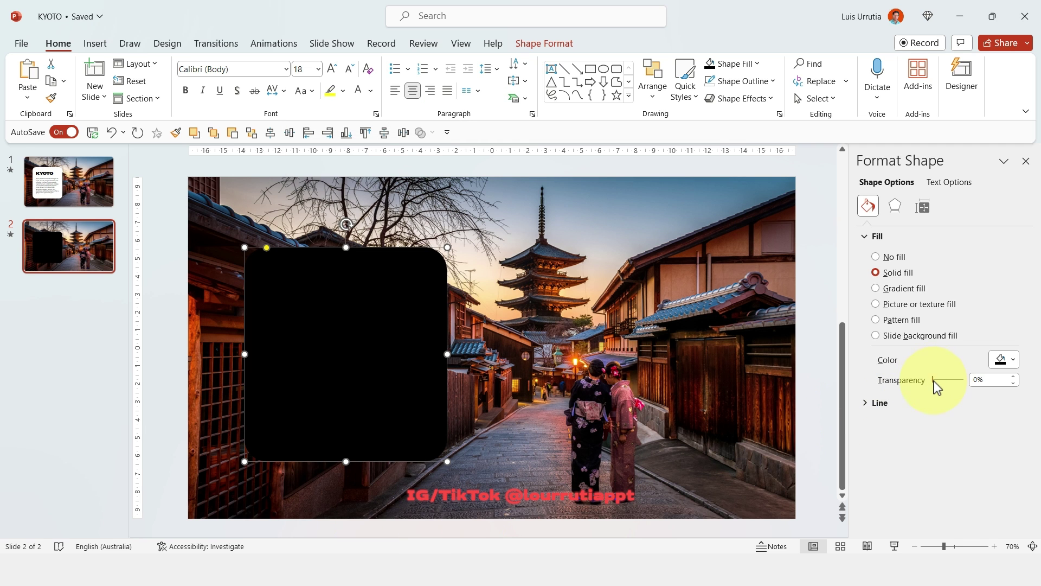
pyautogui.moveTo(935, 382); pyautogui.dragTo(945, 382)
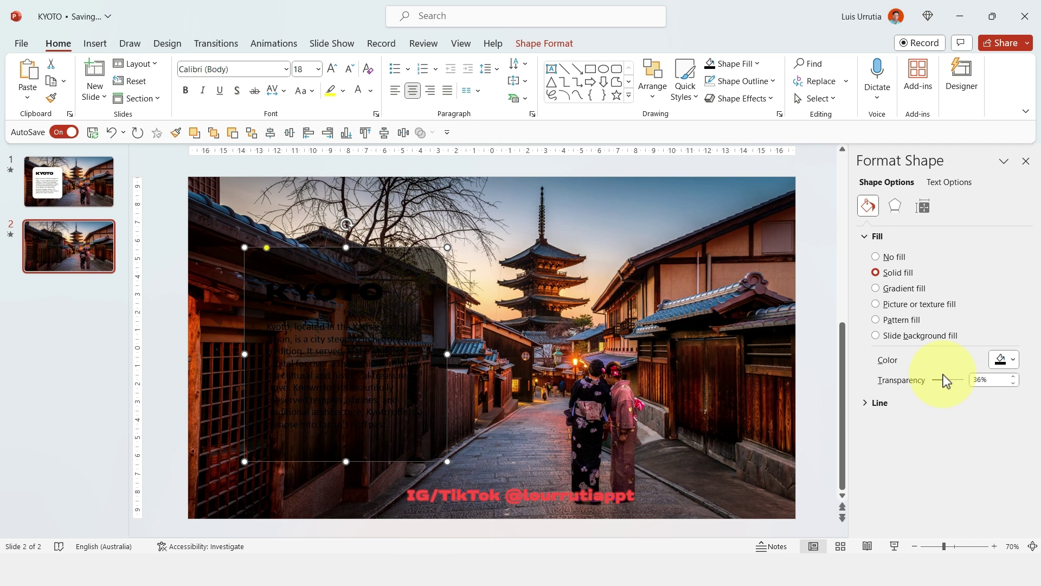
# Make the KYOTO title and paragraph text white
pyautogui.moveTo(170, 253); pyautogui.dragTo(480, 443)
pyautogui.click(370, 91)
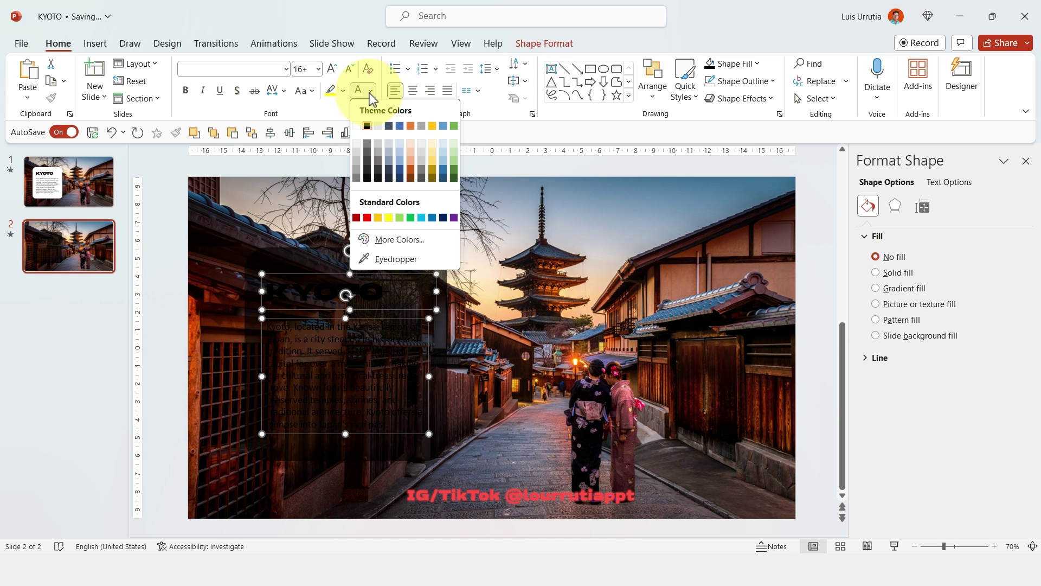
pyautogui.click(357, 125)
pyautogui.click(419, 160)
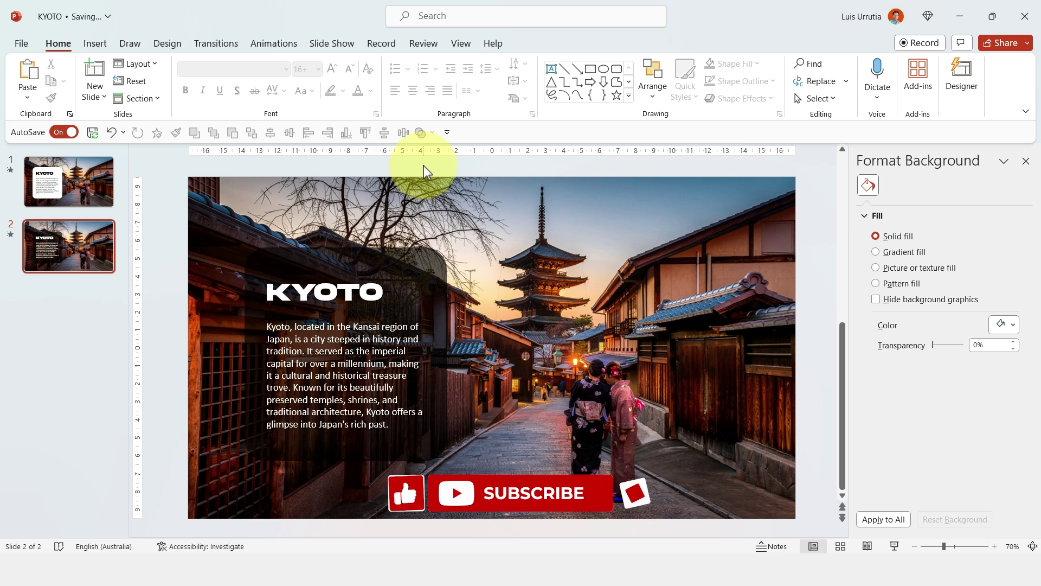
# Set the dark card's fill transparency to 24%
pyautogui.click(430, 262)
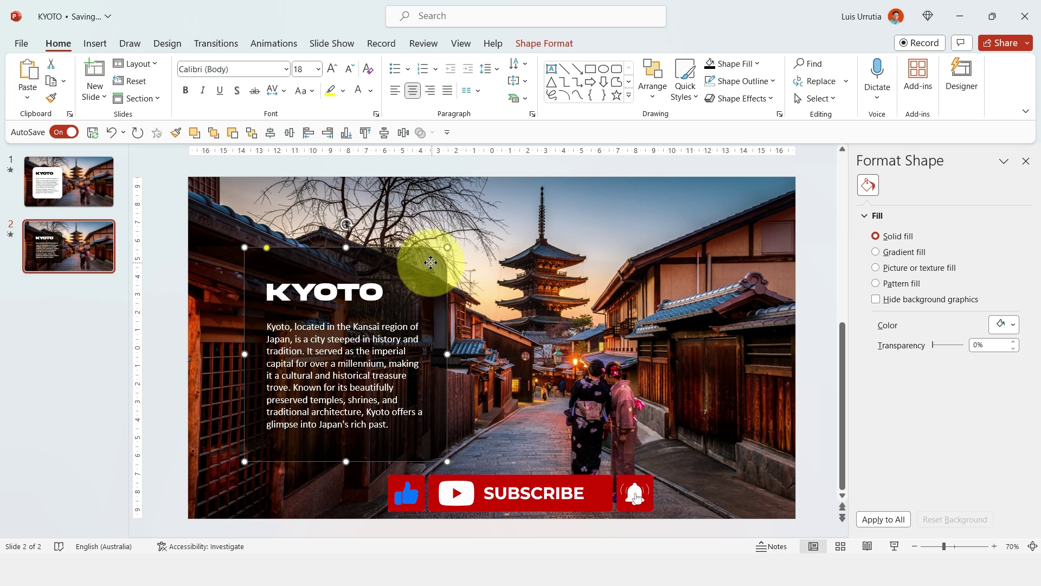
pyautogui.moveTo(935, 380); pyautogui.dragTo(942, 384)
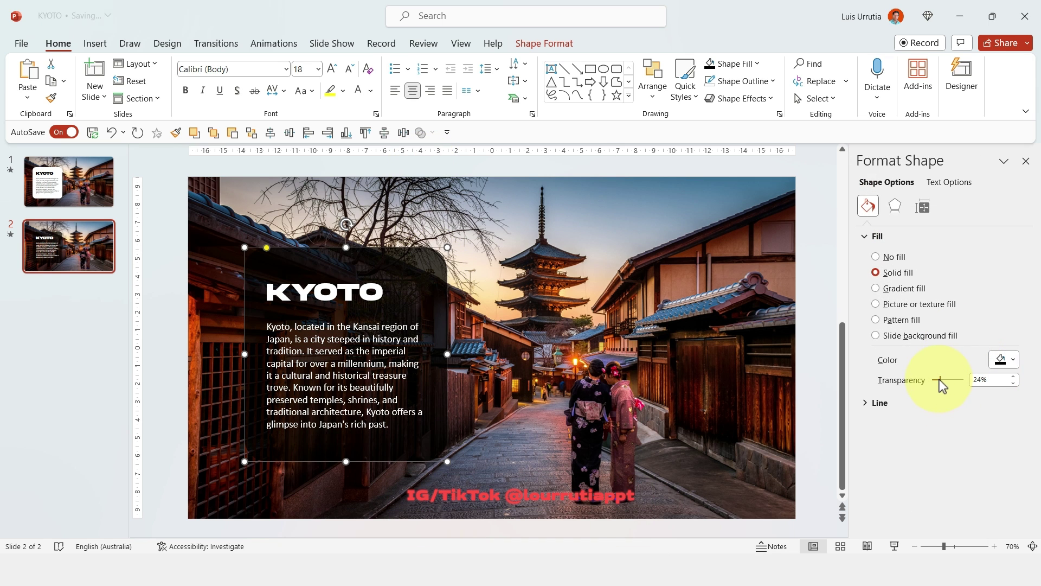
pyautogui.click(754, 164)
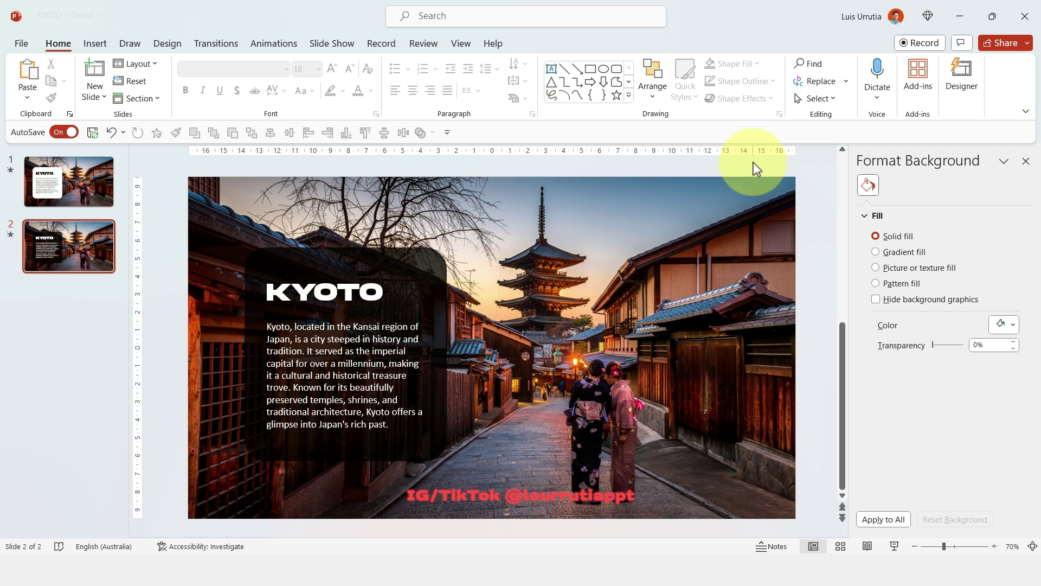
# Duplicate slide 2 as slide 3 and delete its dark card
pyautogui.click(99, 266)
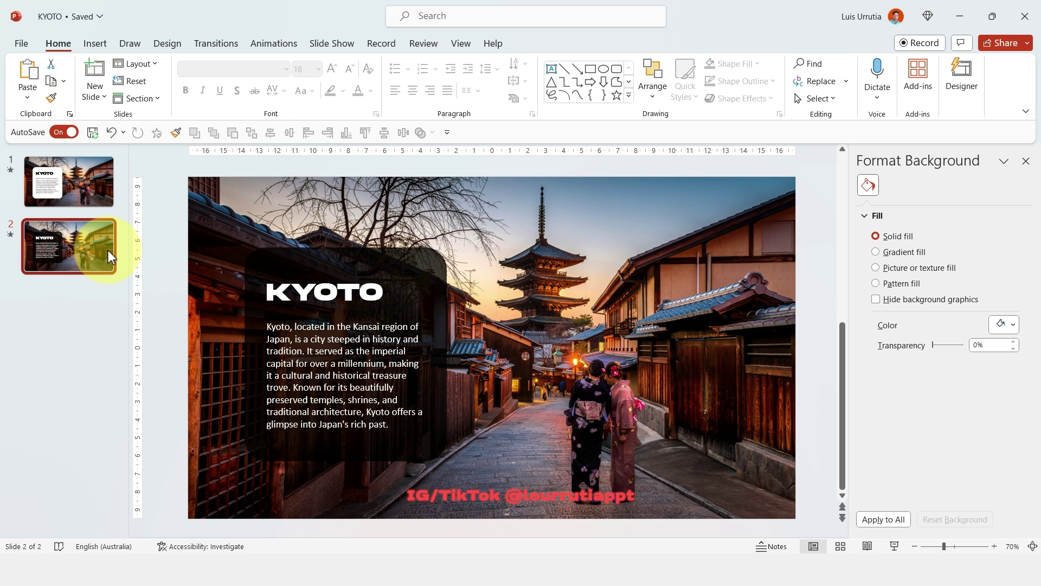
pyautogui.press('ctrl')
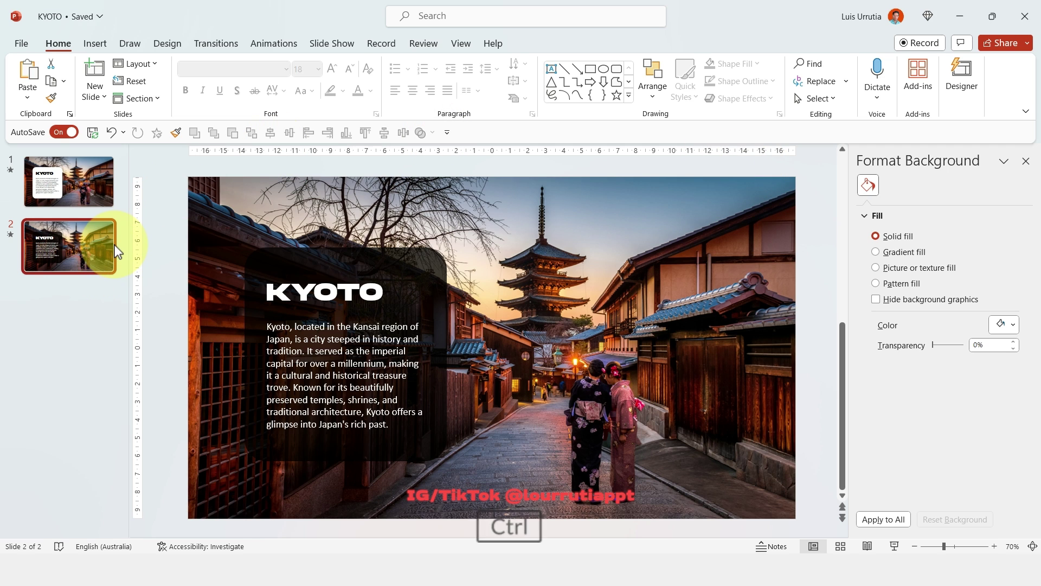
pyautogui.hotkey('ctrl', 'd')
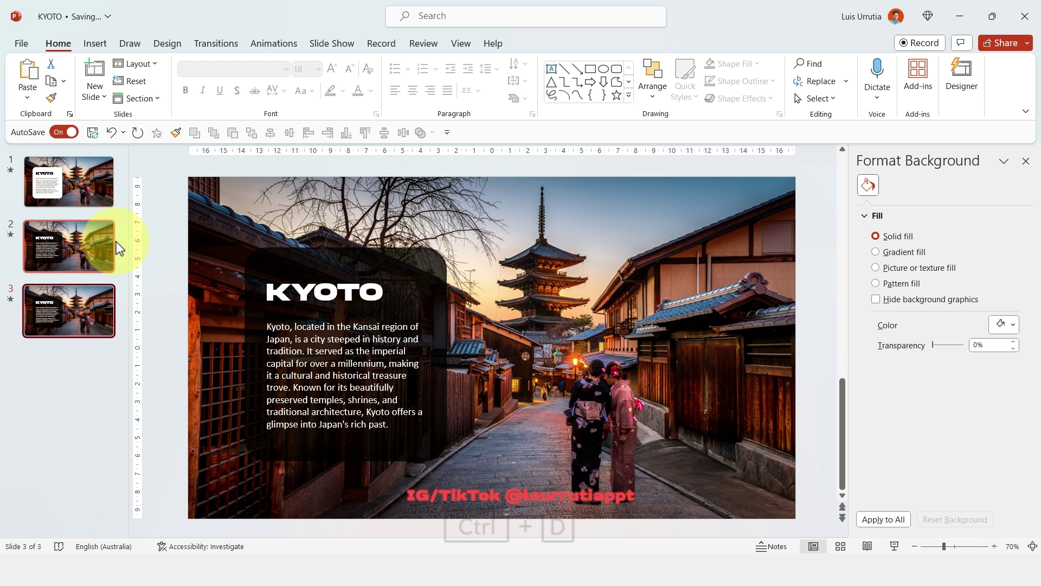
pyautogui.click(417, 250)
pyautogui.press('BackSpace')
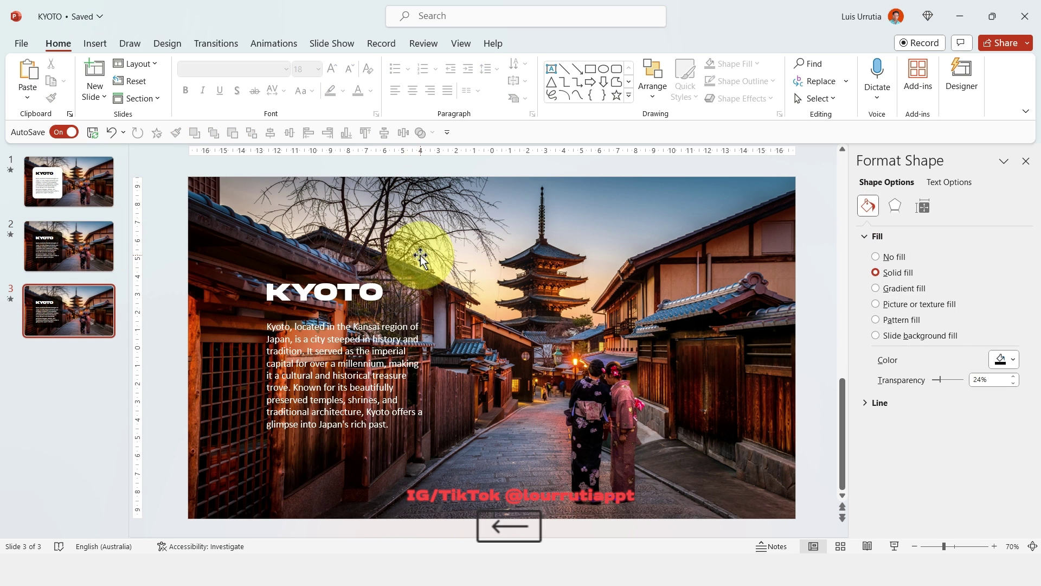
# Draw an outline-free rectangle over the slide's left half
pyautogui.click(592, 69)
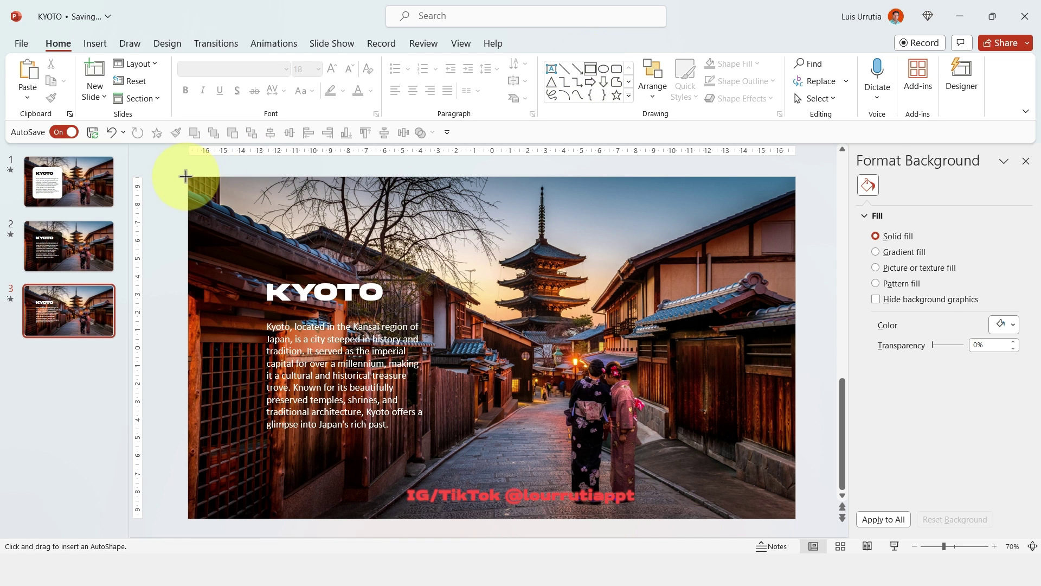
pyautogui.moveTo(186, 177); pyautogui.dragTo(473, 520)
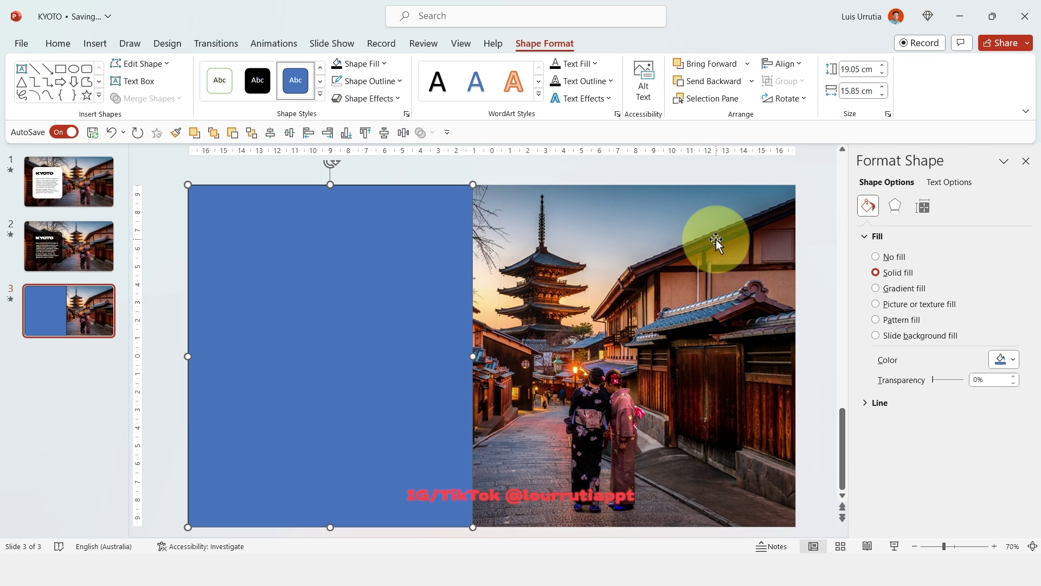
pyautogui.click(870, 406)
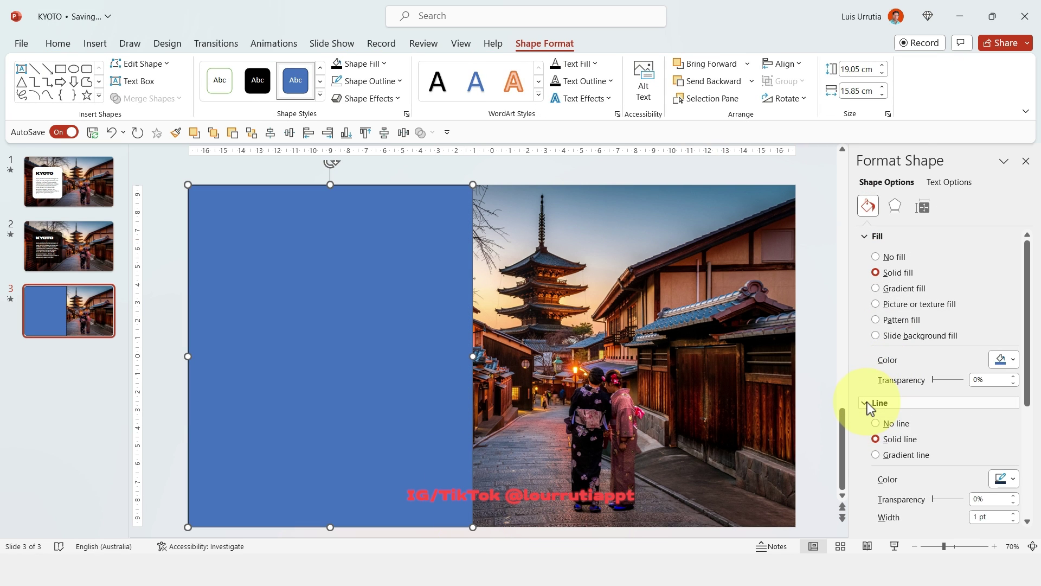
pyautogui.click(882, 424)
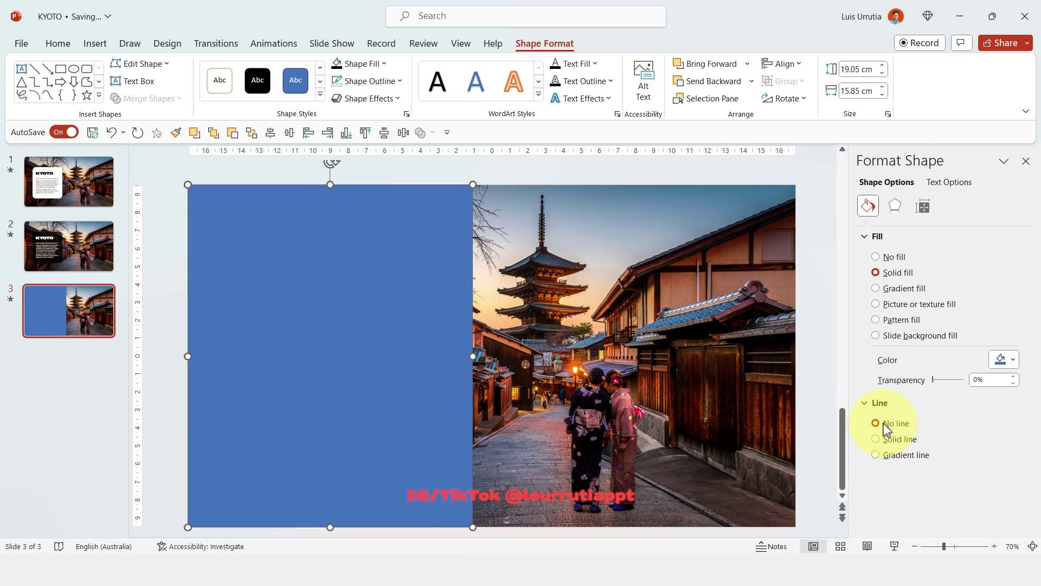
# Give the rectangle a linear gradient fill at 180°, removing the 74% stop
pyautogui.click(911, 291)
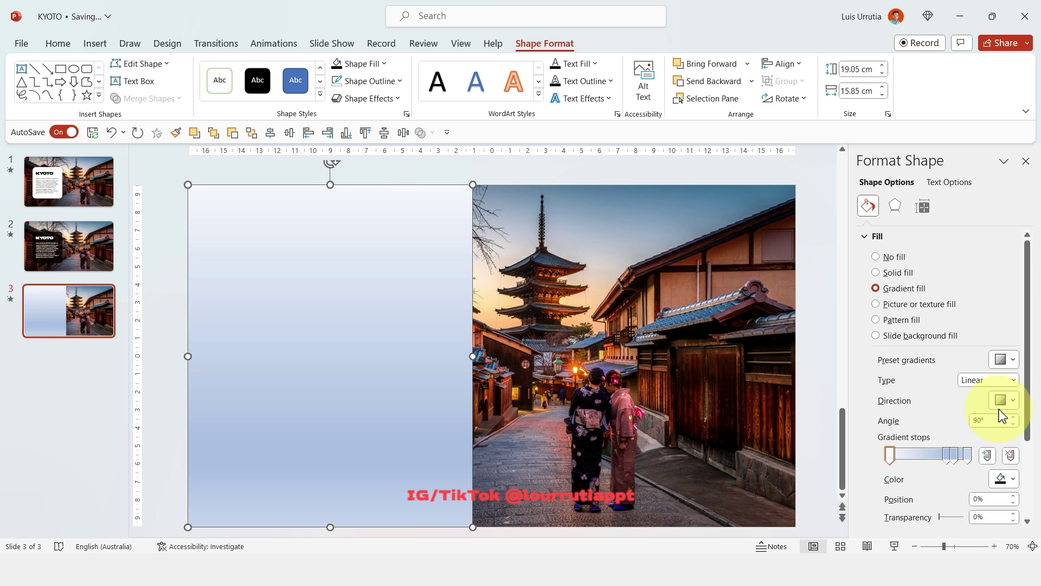
pyautogui.click(948, 456)
pyautogui.moveTo(950, 456); pyautogui.dragTo(937, 516)
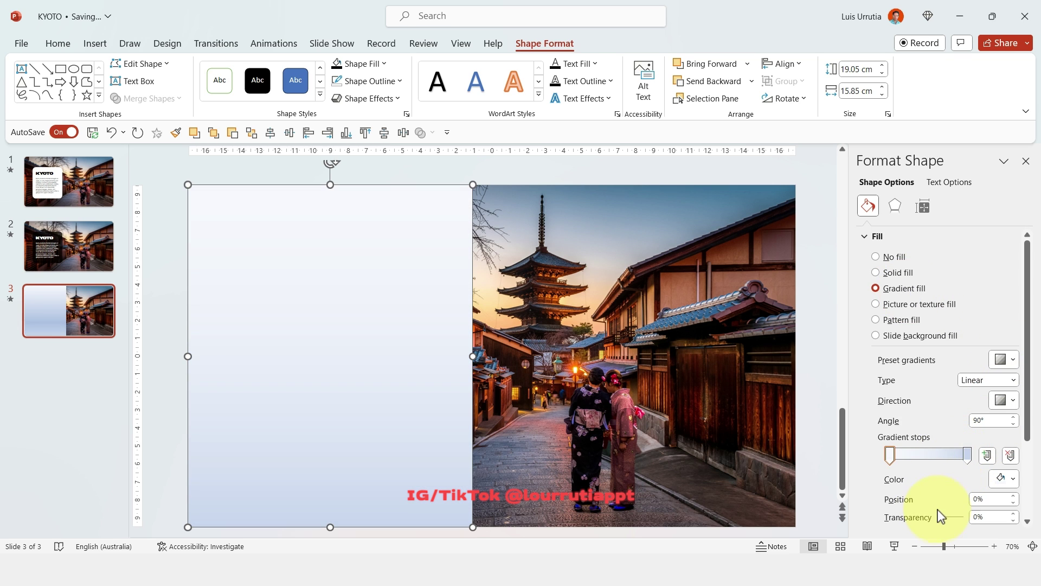
pyautogui.click(1008, 401)
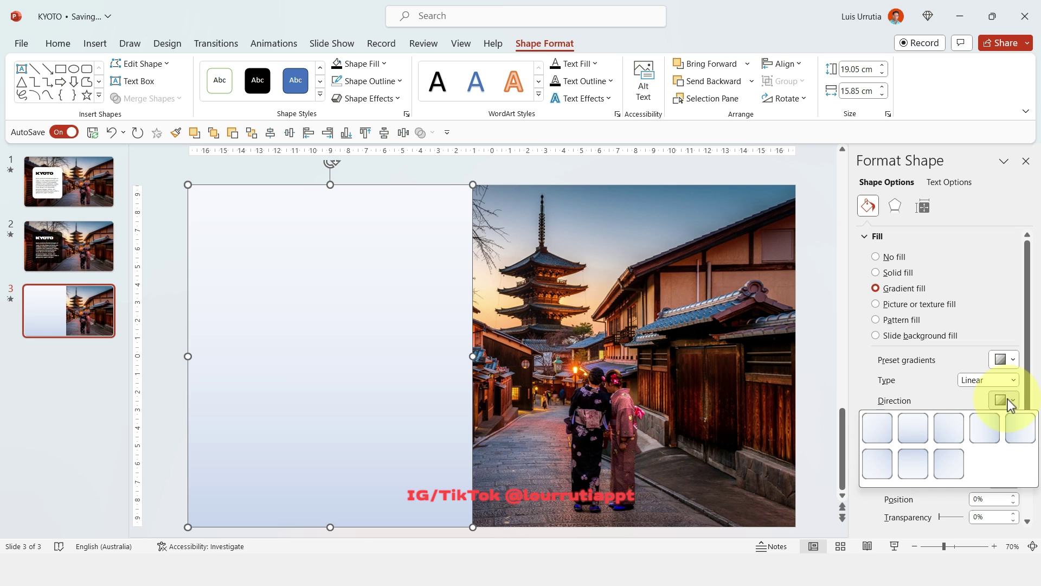
pyautogui.click(1020, 428)
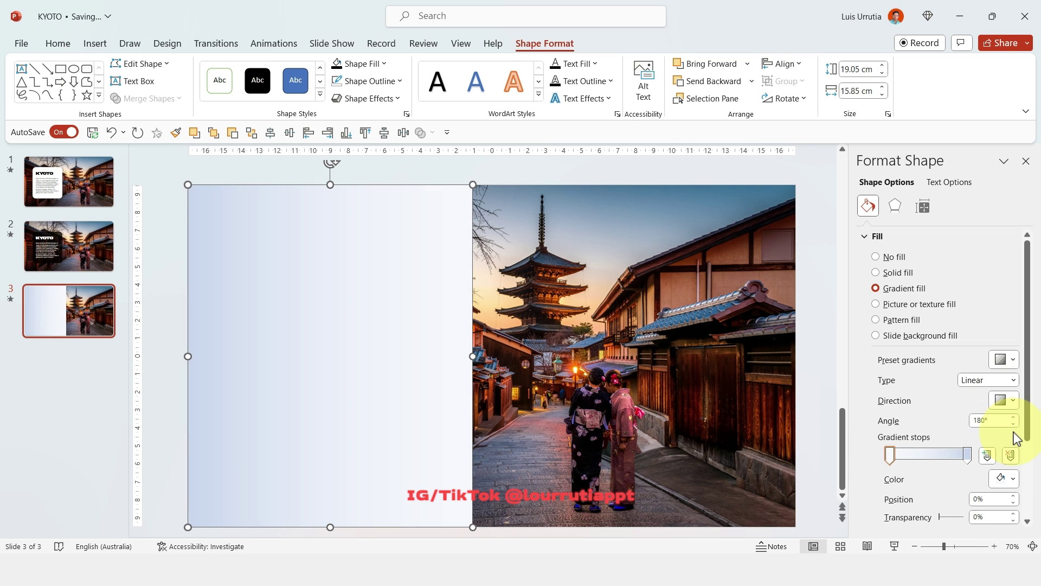
pyautogui.moveTo(968, 456); pyautogui.dragTo(935, 463)
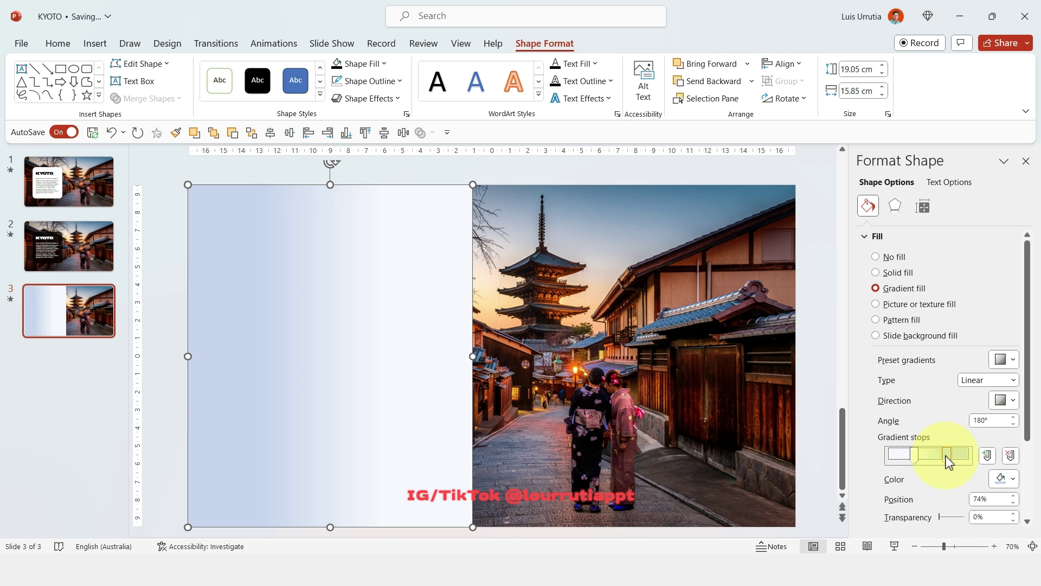
# Make both gradient stops black, with stop transparencies of 100% and 21%
pyautogui.click(1003, 479)
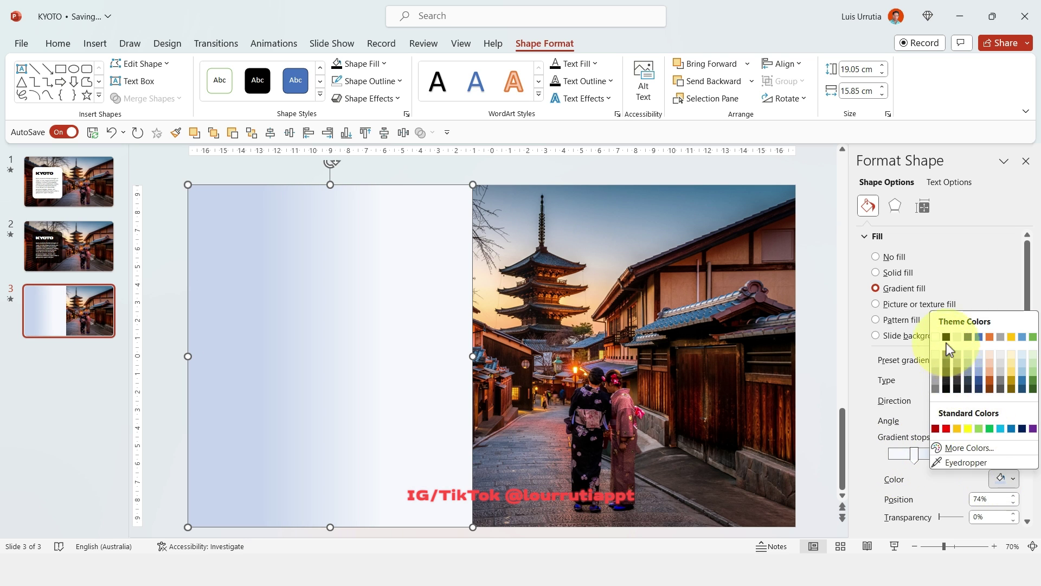
pyautogui.click(947, 338)
pyautogui.click(915, 455)
pyautogui.click(1005, 479)
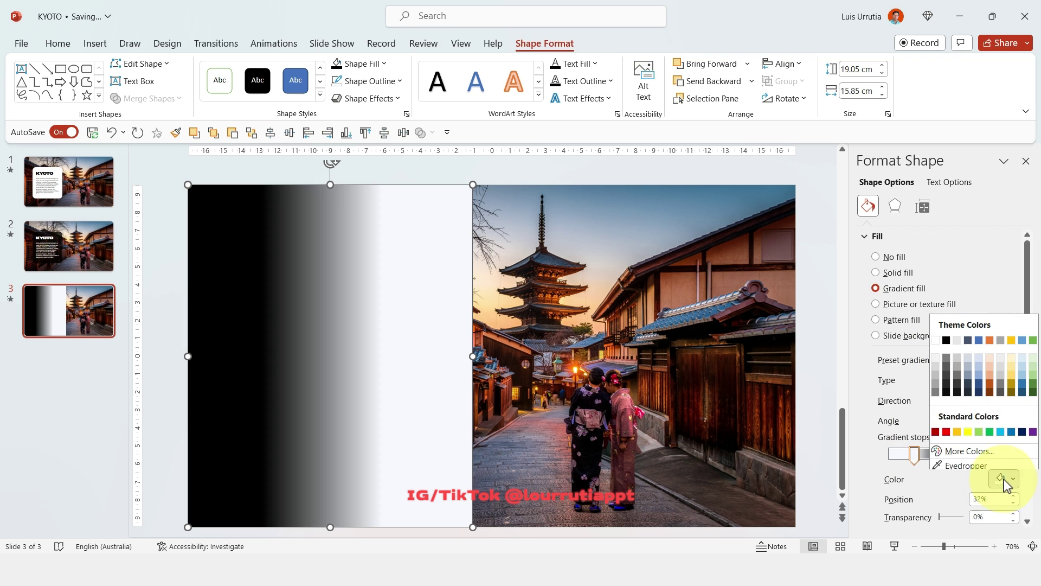
pyautogui.click(948, 341)
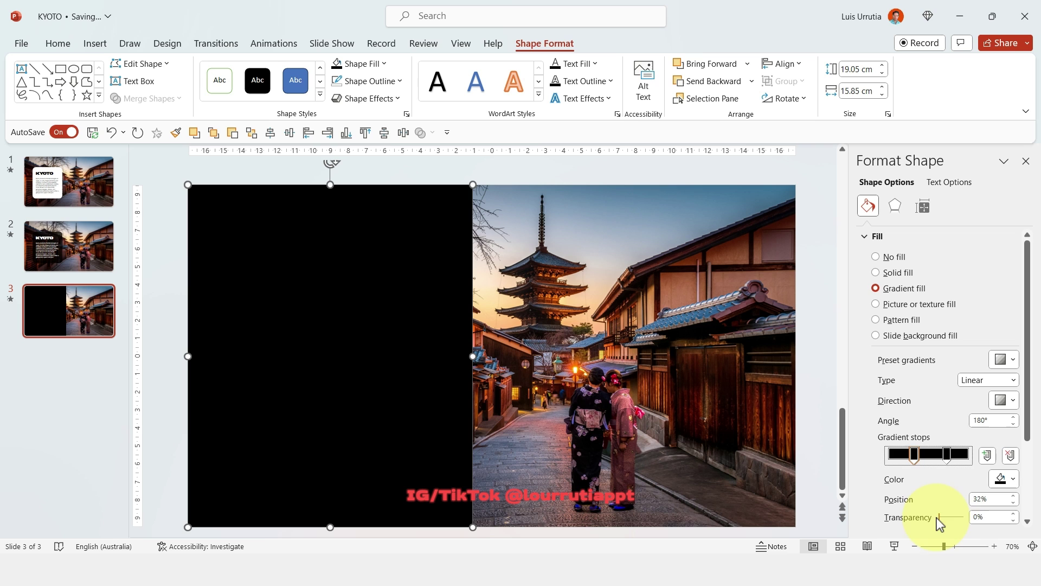
pyautogui.moveTo(939, 518); pyautogui.dragTo(972, 520)
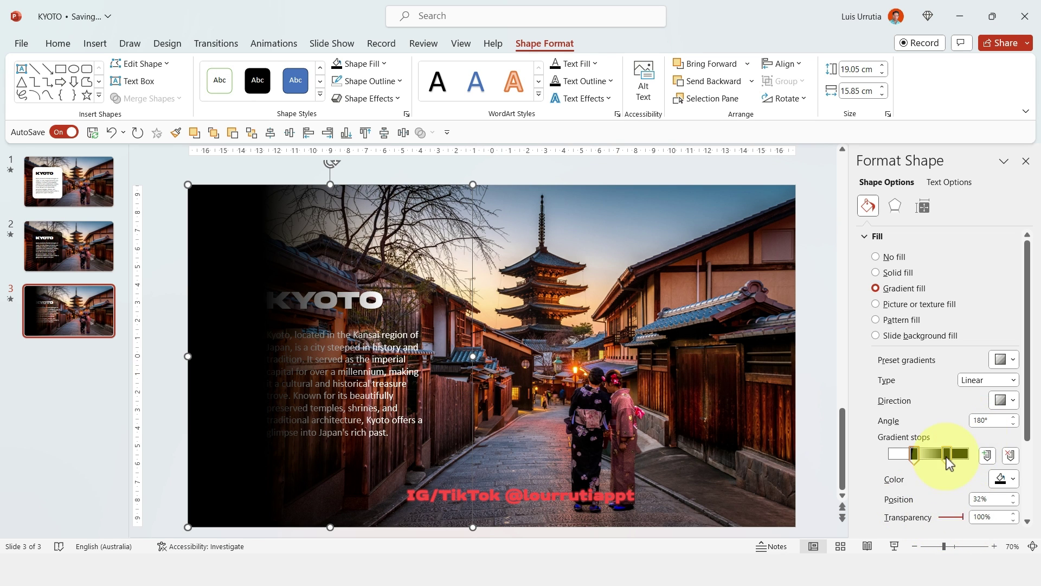
pyautogui.moveTo(941, 519); pyautogui.dragTo(947, 519)
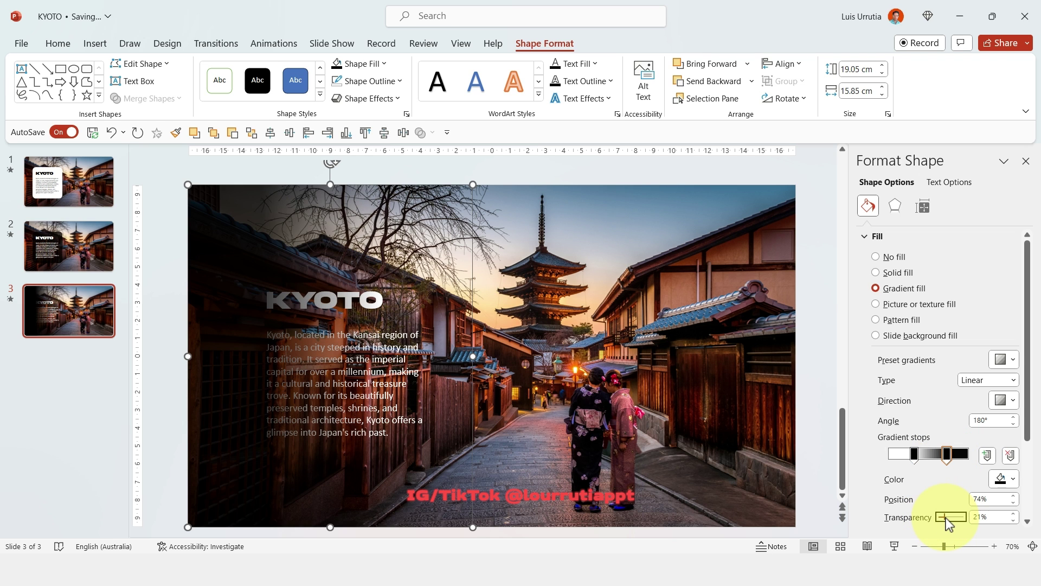
# Widen the gradient shape to 31.15 cm
pyautogui.scroll(-1, 474, 357)
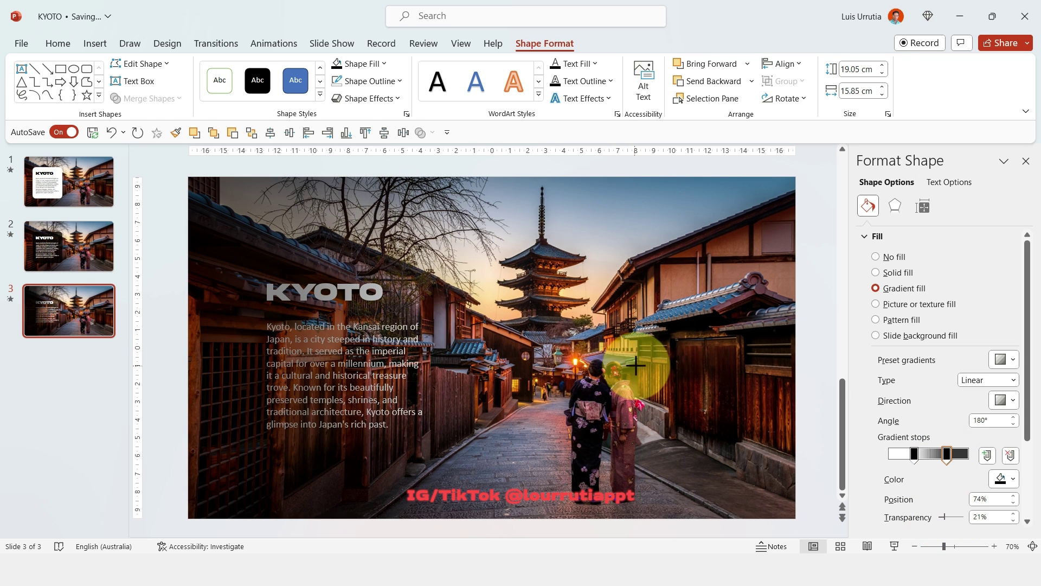
pyautogui.moveTo(794, 389); pyautogui.dragTo(747, 399)
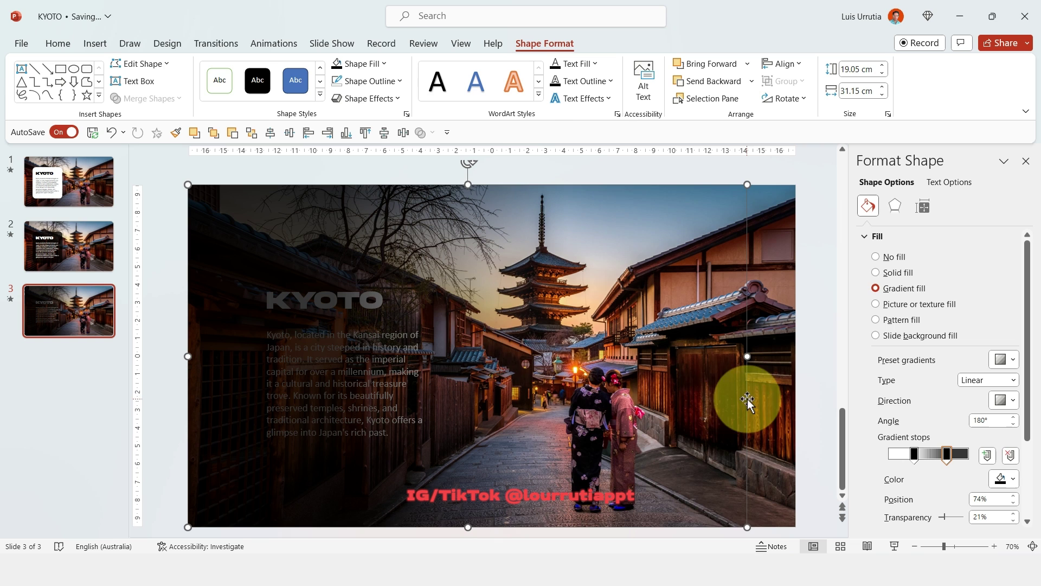
pyautogui.click(804, 206)
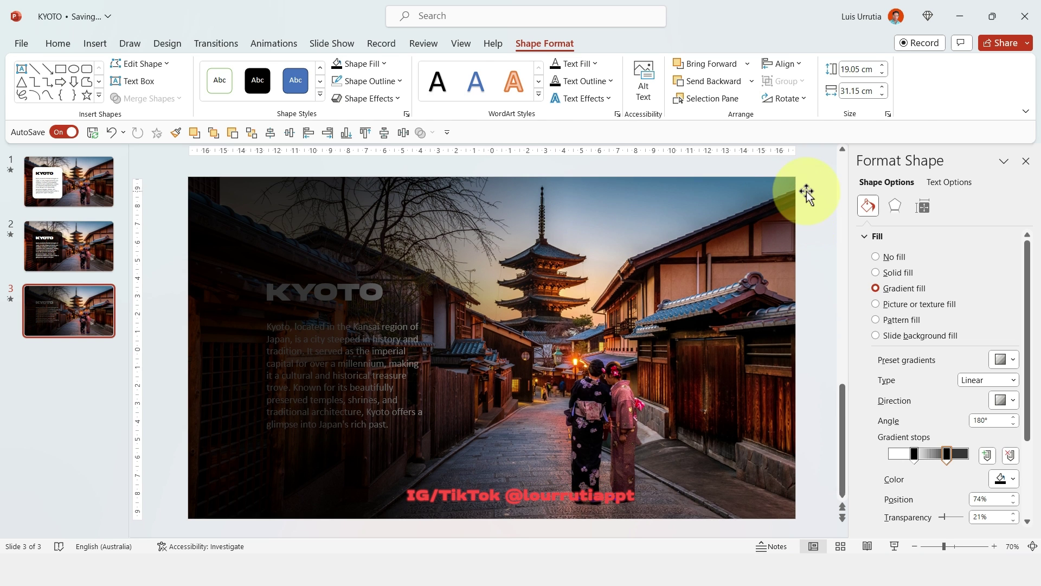
# Send the photo and gradient behind the KYOTO text
pyautogui.click(777, 189)
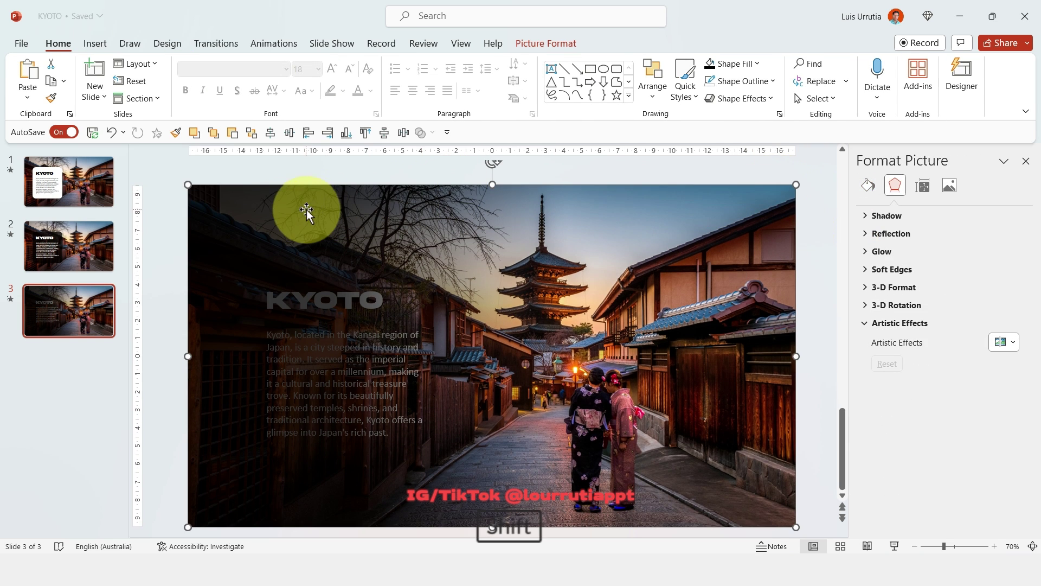
pyautogui.keyDown('shift'); pyautogui.click(246, 209); pyautogui.keyUp('shift')
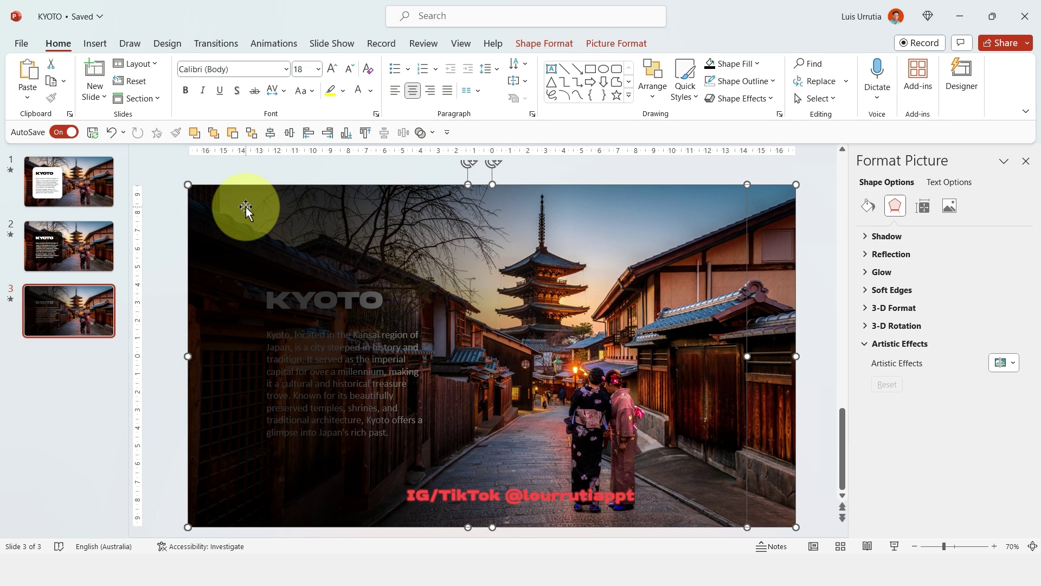
pyautogui.rightClick(246, 209)
pyautogui.click(339, 364)
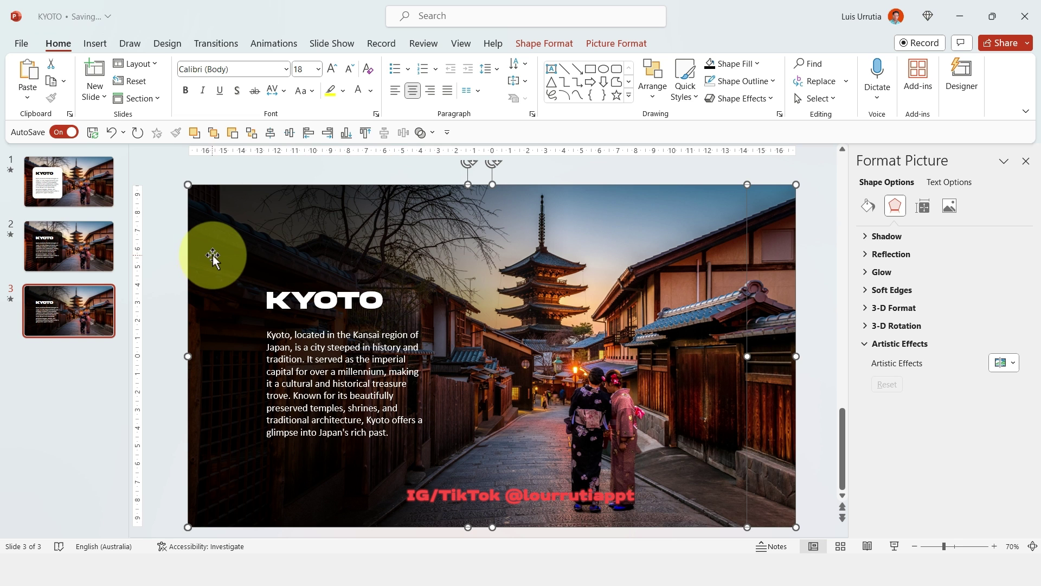
# Nudge the KYOTO title and paragraph slightly left and save the file
pyautogui.moveTo(170, 254); pyautogui.dragTo(598, 470)
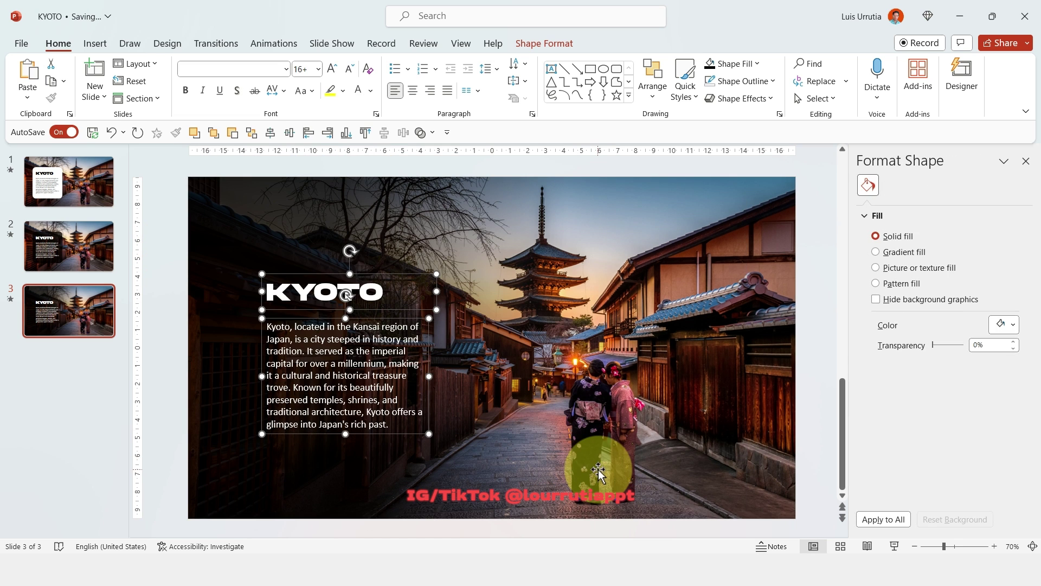
pyautogui.press('Left')
pyautogui.press('Left')
pyautogui.press('Left')
pyautogui.press('Left')
pyautogui.press('Left')
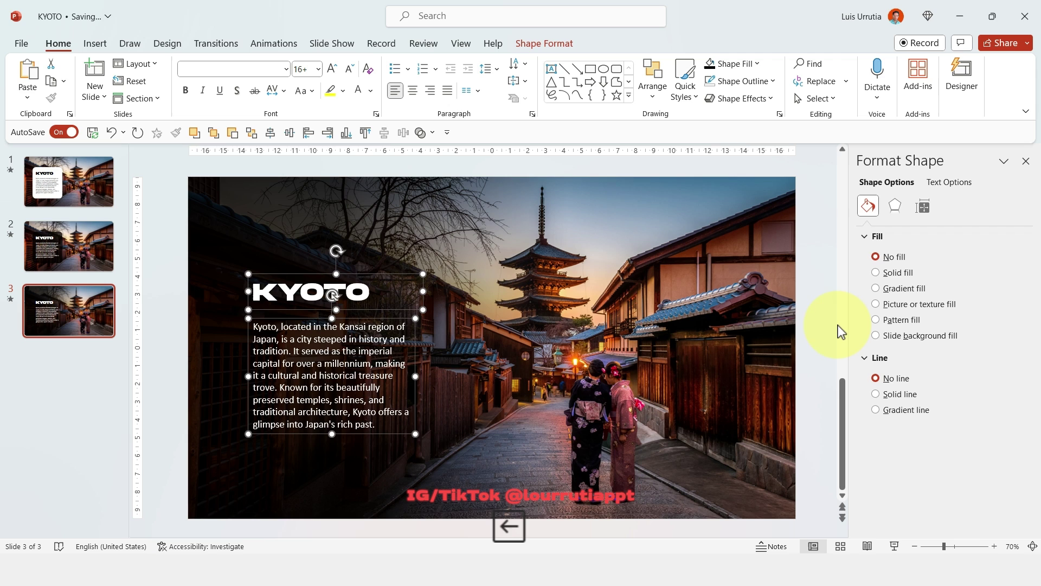
pyautogui.press('Right')
pyautogui.click(820, 256)
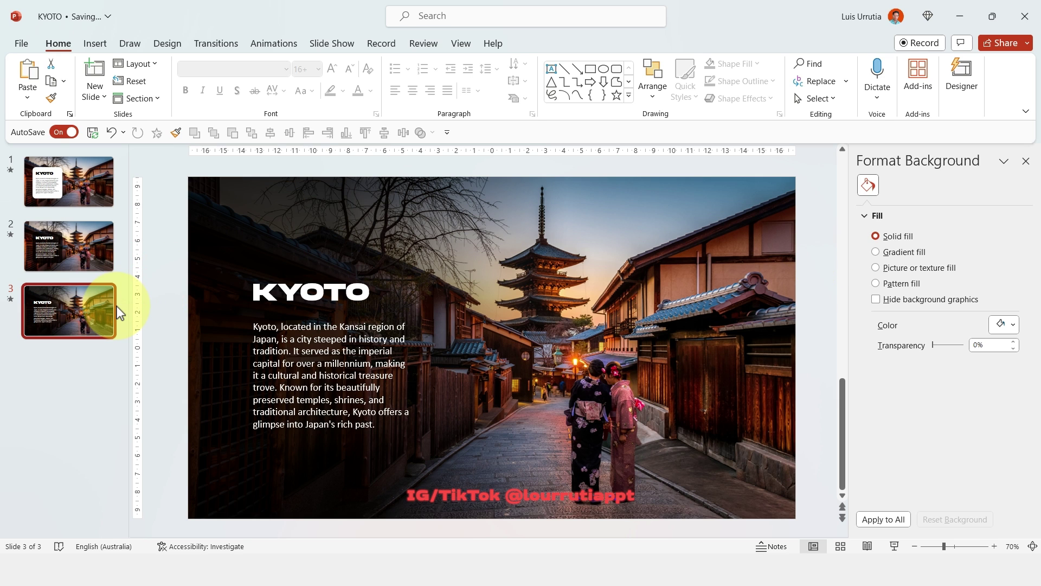
pyautogui.hotkey('ctrl', 's')
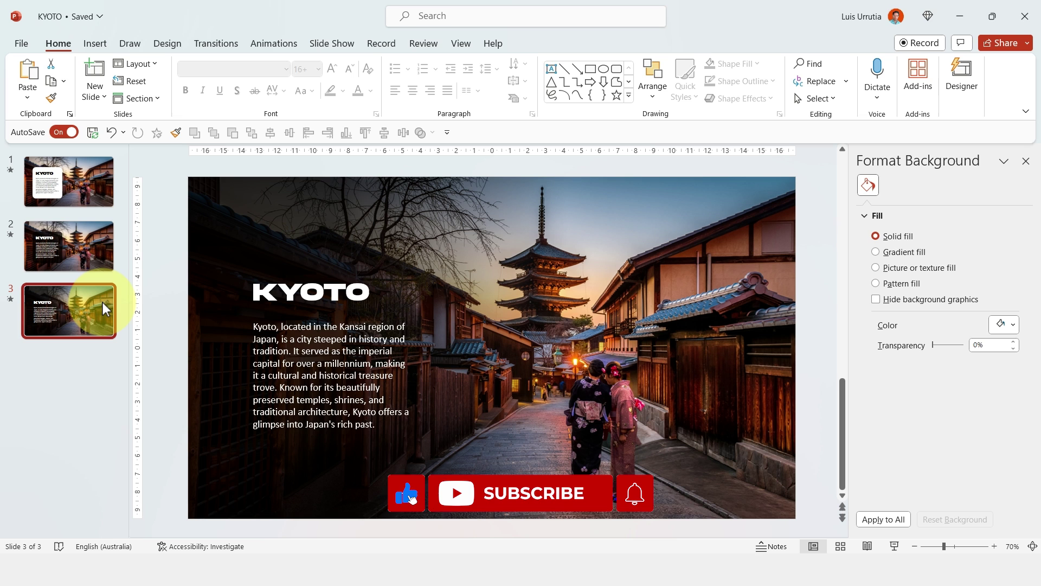
# Duplicate slide 3 as slide 4 and delete its dark gradient overlay
pyautogui.hotkey('ctrl', 'd')
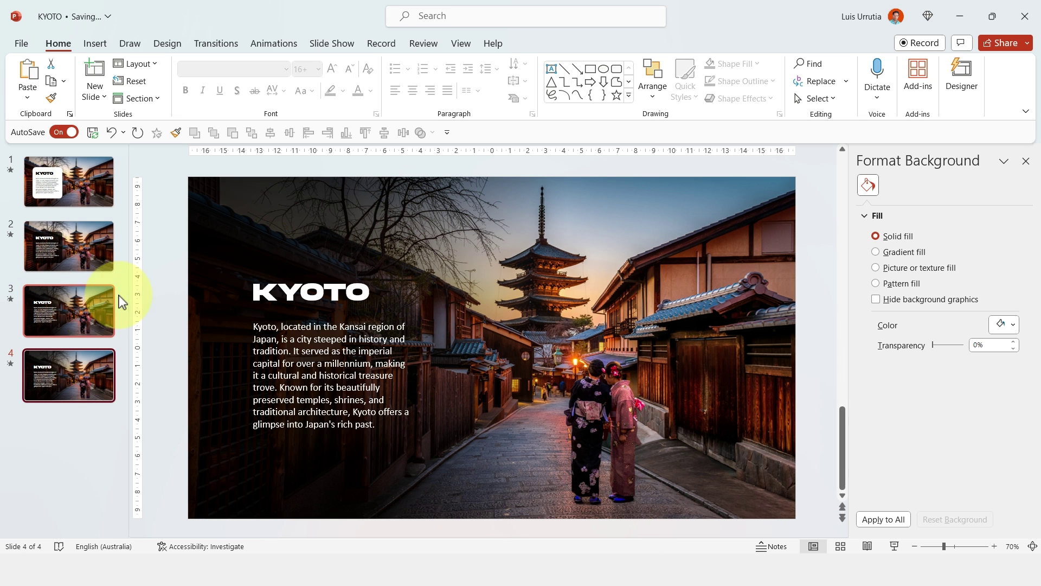
pyautogui.click(330, 196)
pyautogui.press('BackSpace')
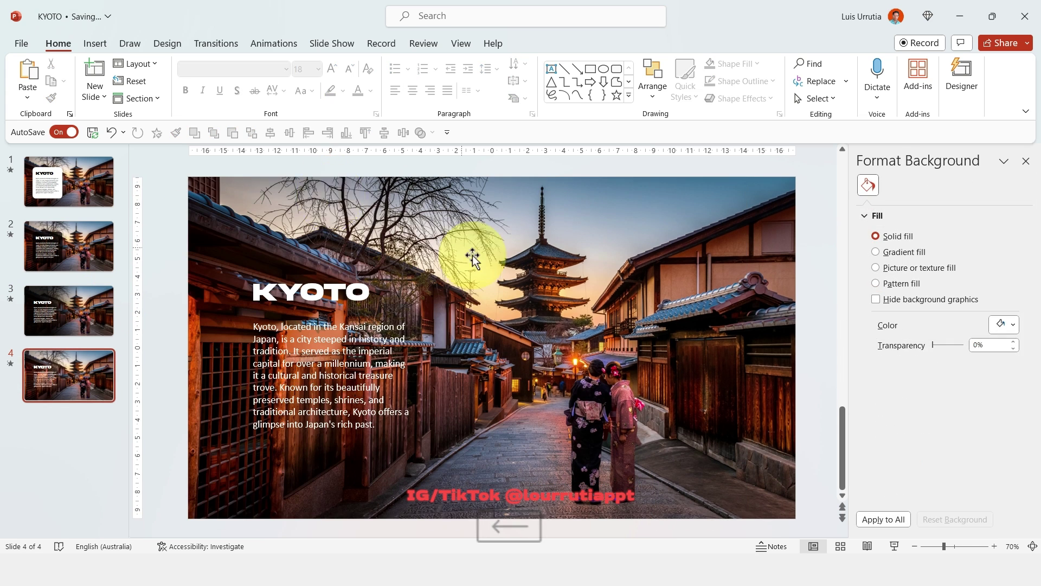
# Paste a copy of the street photo aligned exactly over the original
pyautogui.click(777, 248)
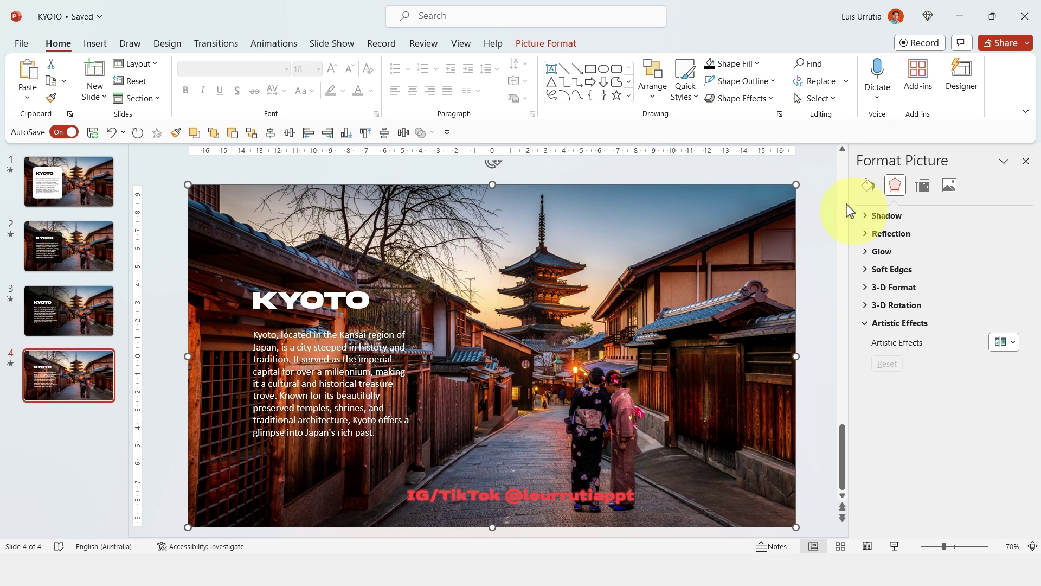
pyautogui.press('ctrl')
pyautogui.hotkey('ctrl', 'c')
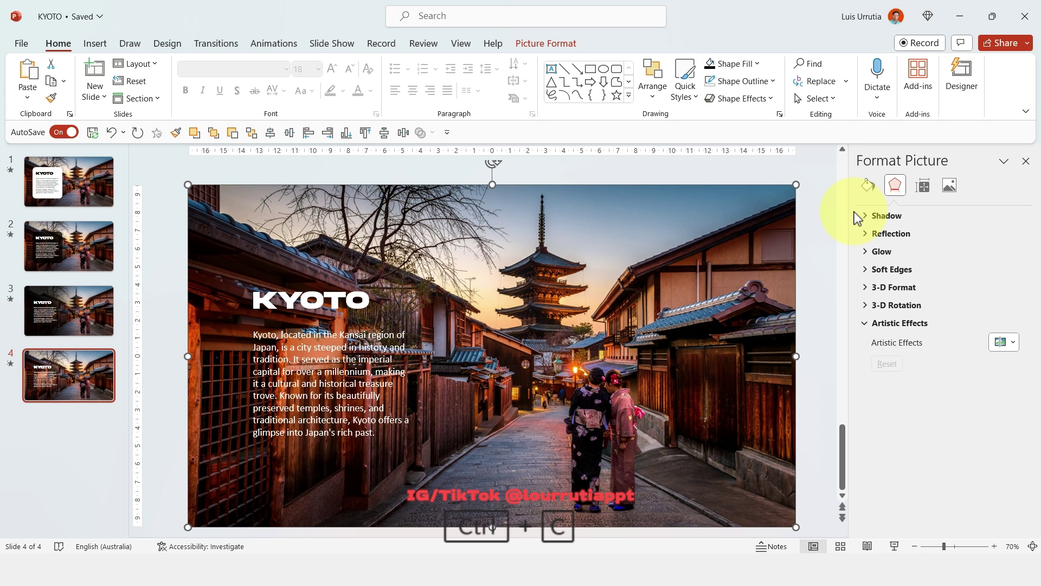
pyautogui.hotkey('ctrl', 'v')
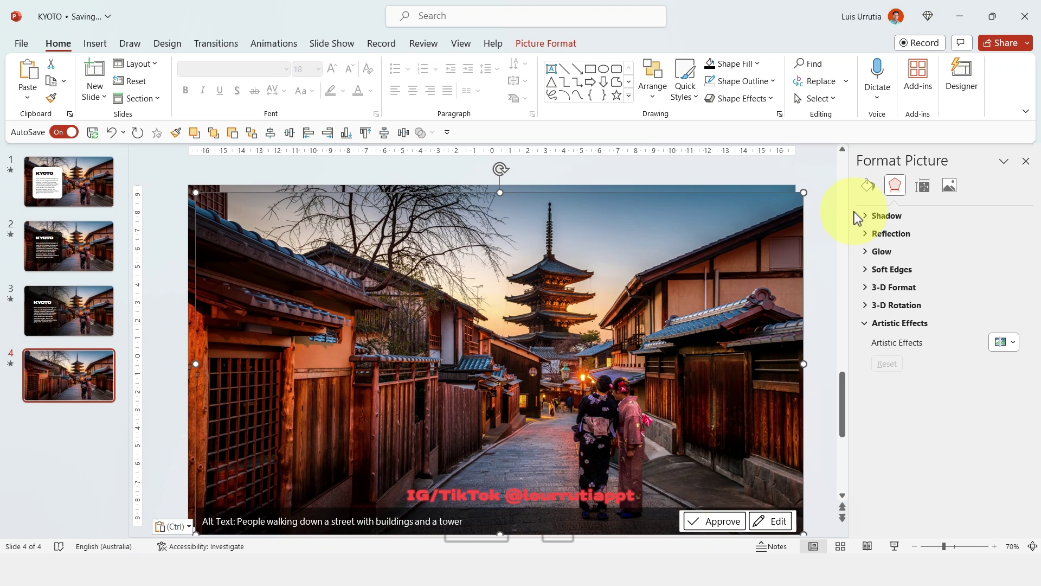
pyautogui.moveTo(465, 244); pyautogui.dragTo(456, 224)
# Apply the Blur artistic effect with radius 80 to the pasted photo
pyautogui.rightClick(701, 251)
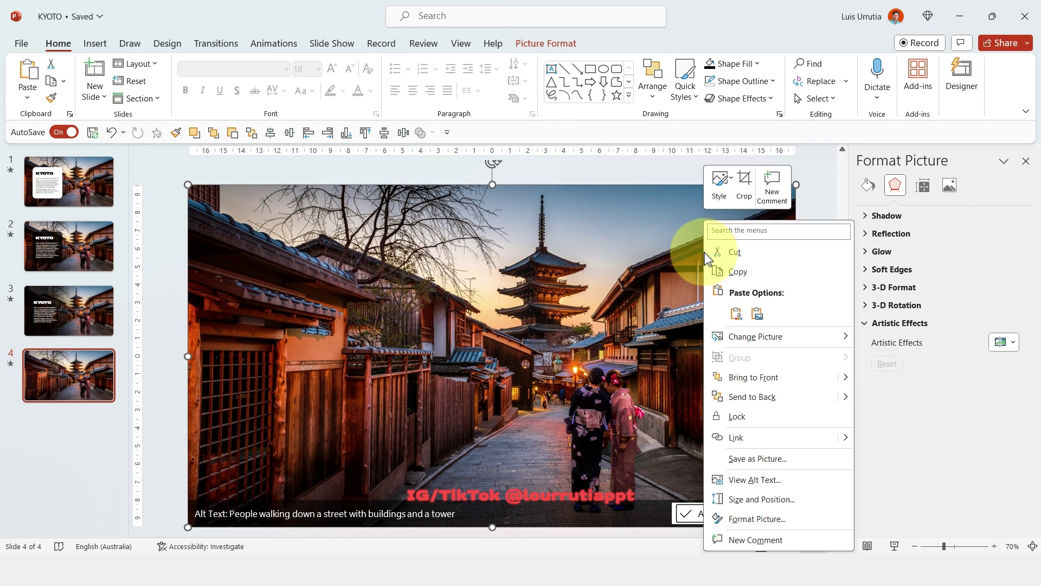
pyautogui.click(781, 520)
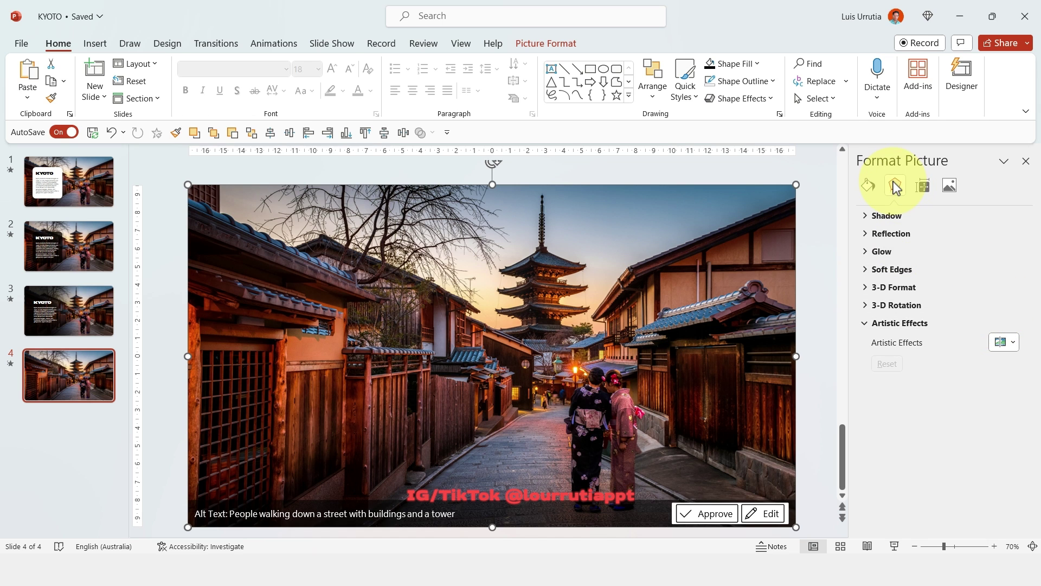
pyautogui.click(1012, 343)
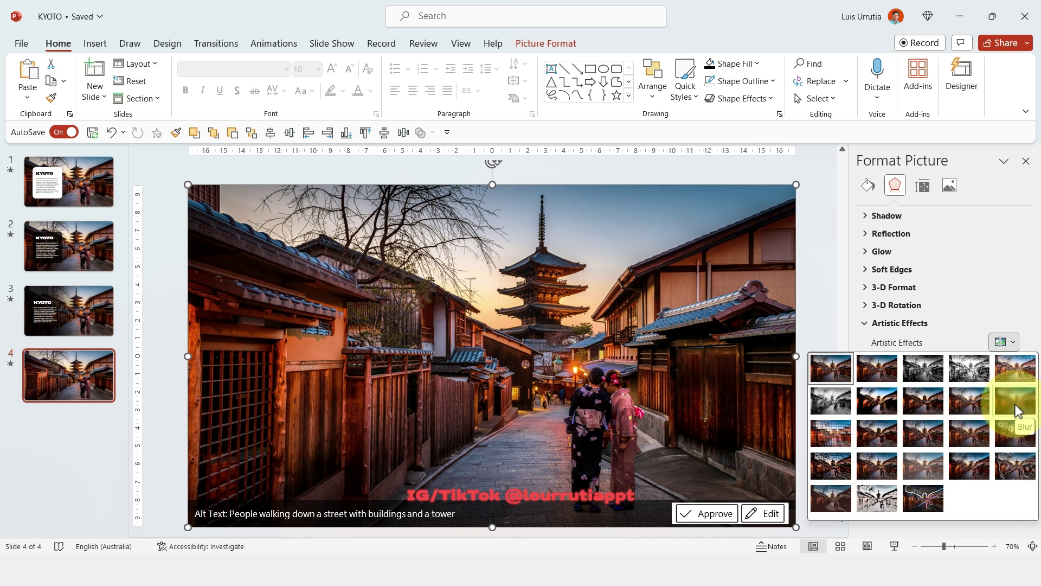
pyautogui.click(1016, 410)
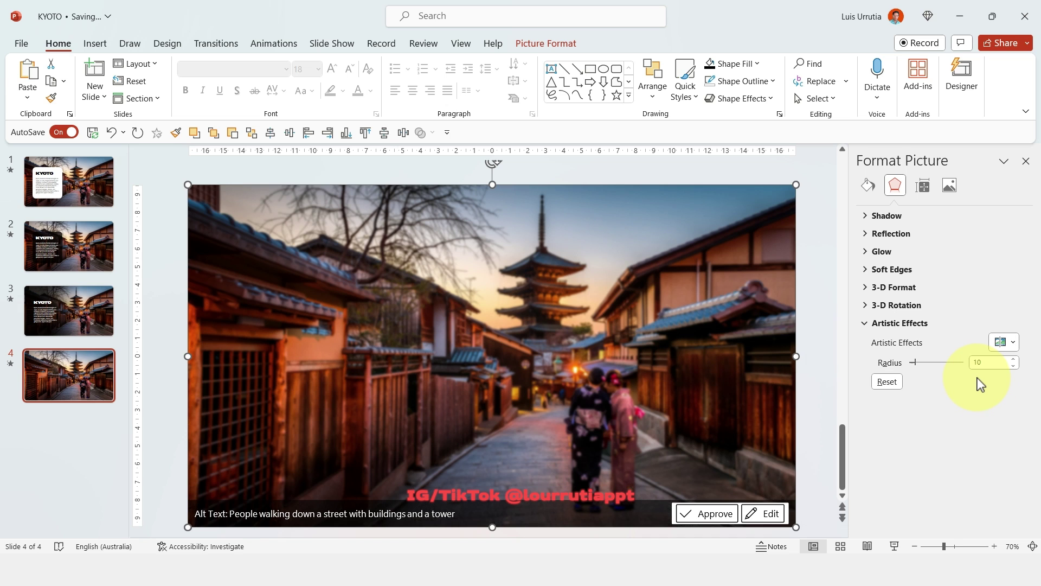
pyautogui.press('BackSpace')
pyautogui.press('BackSpace')
pyautogui.write('8')
pyautogui.moveTo(998, 25)
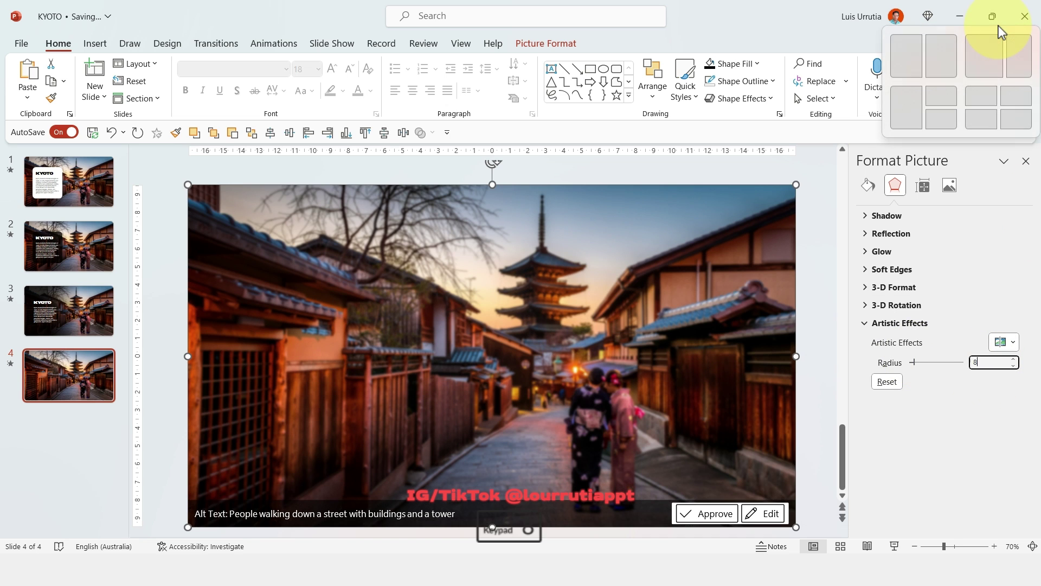
pyautogui.write('0')
pyautogui.press('Return')
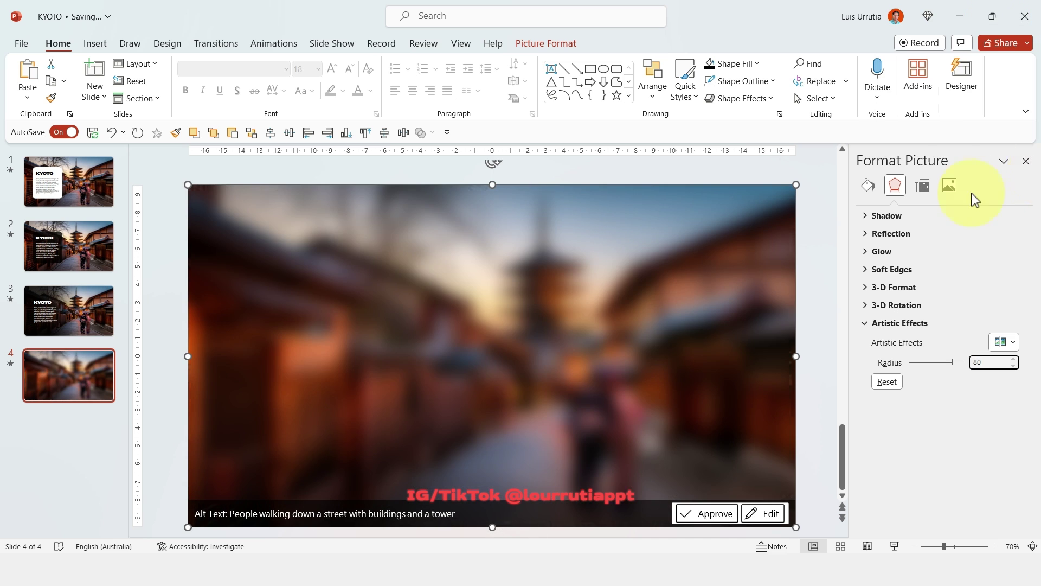
# Set the blurred photo's brightness to -20%
pyautogui.click(951, 187)
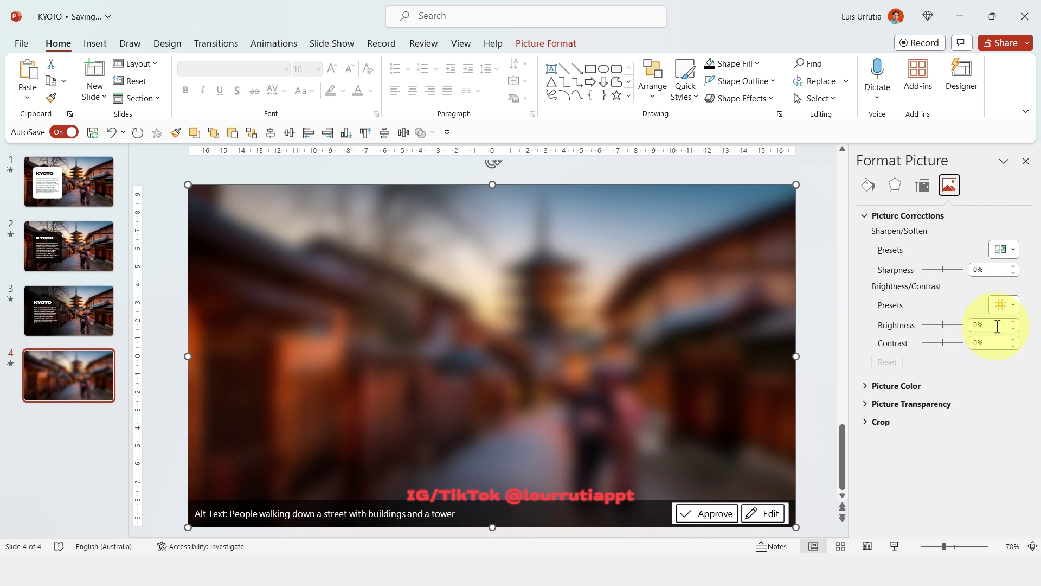
pyautogui.click(996, 326)
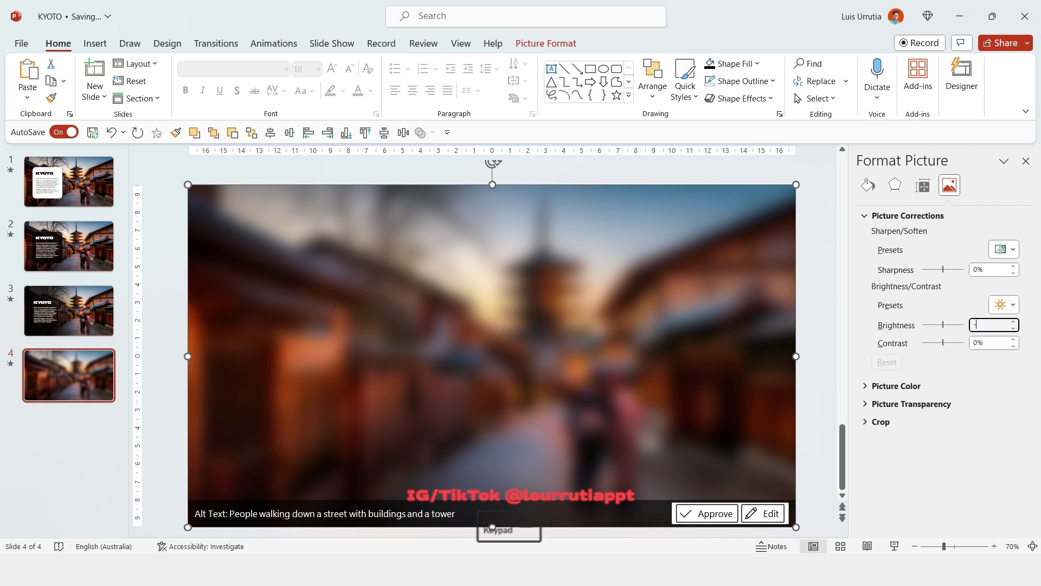
pyautogui.write('-20')
pyautogui.press('Return')
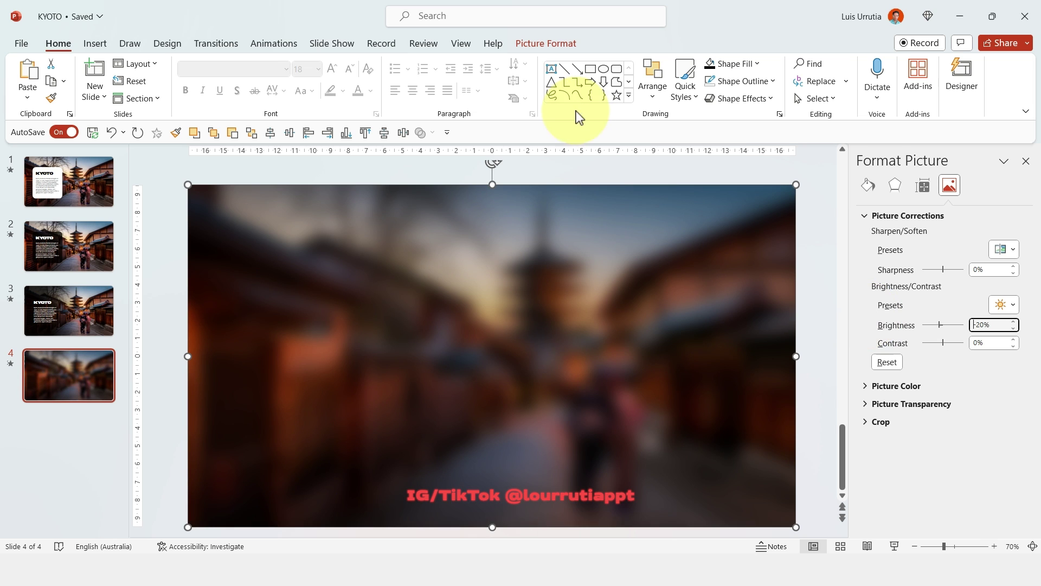
# Crop the blurred photo to a 15.75 cm strip on the slide's left half
pyautogui.click(546, 43)
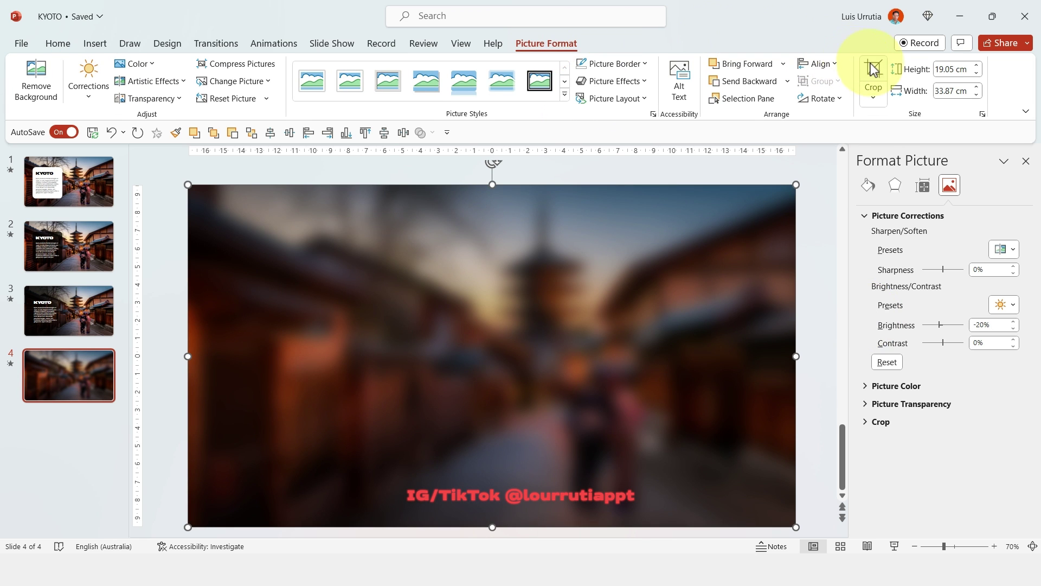
pyautogui.moveTo(795, 356); pyautogui.dragTo(470, 379)
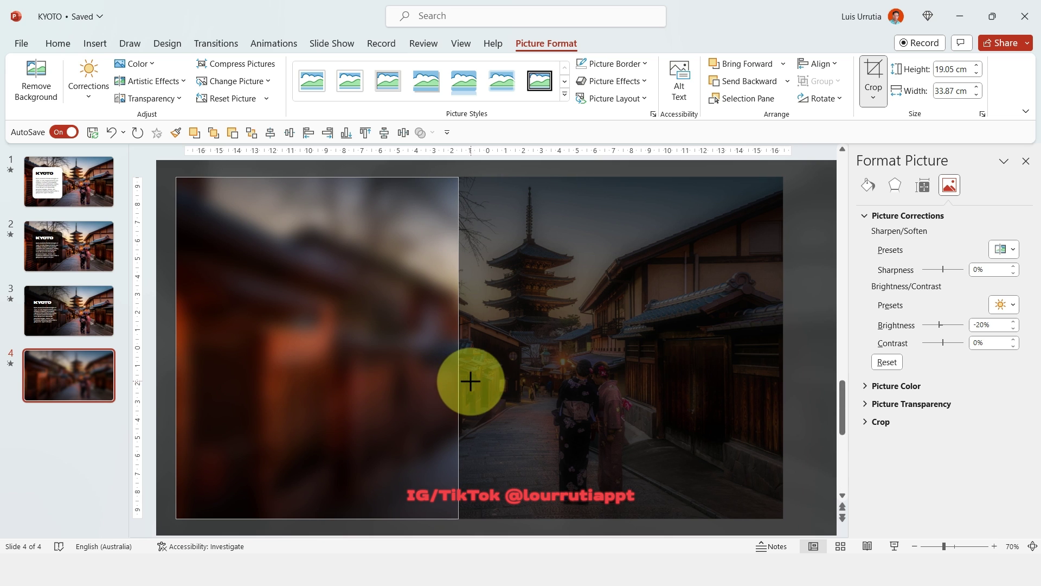
pyautogui.click(874, 76)
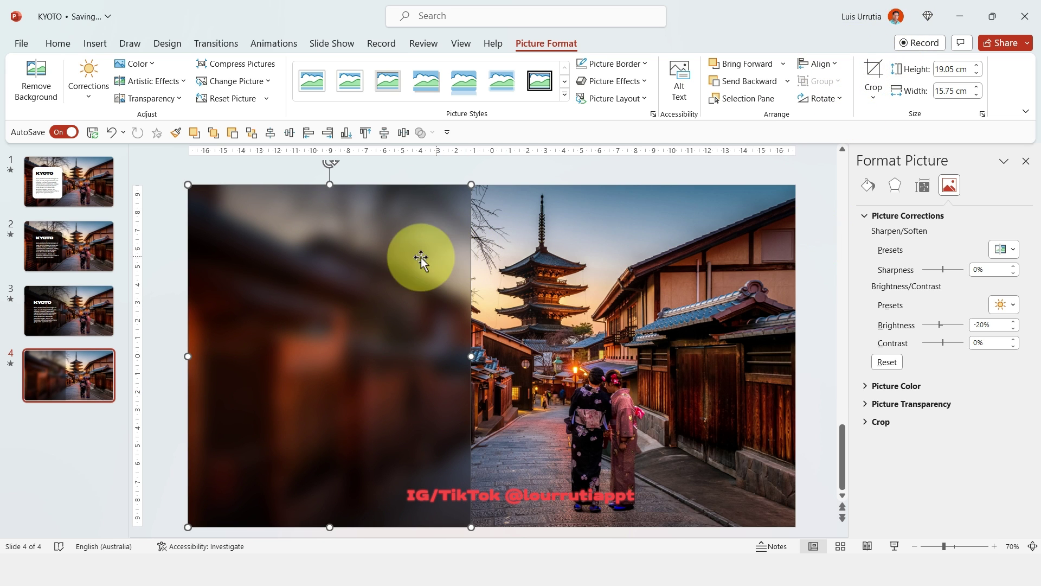
# Bring the KYOTO title and paragraph in front of the blurred photo
pyautogui.moveTo(165, 225); pyautogui.dragTo(515, 480)
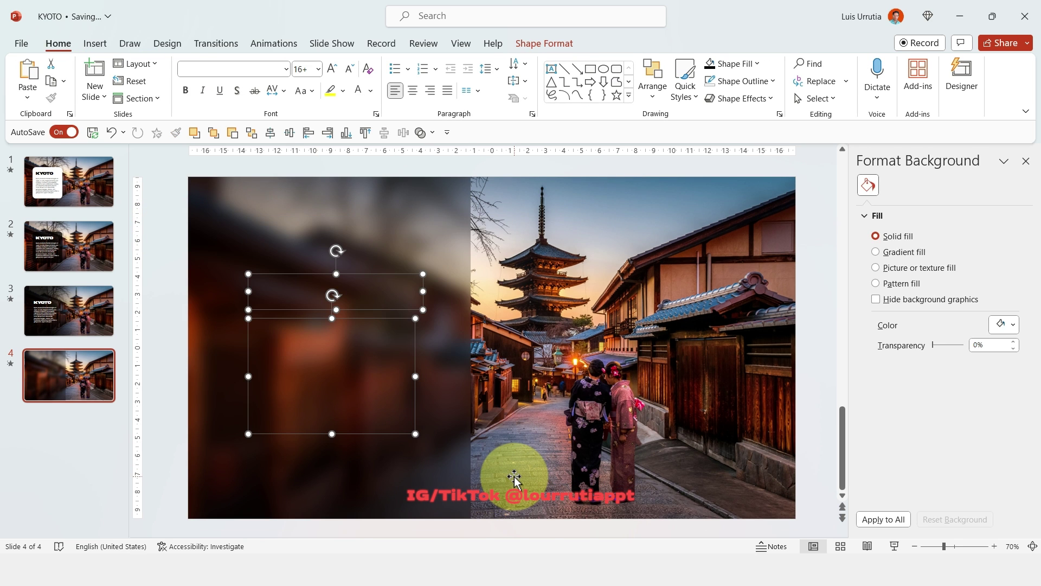
pyautogui.rightClick(422, 273)
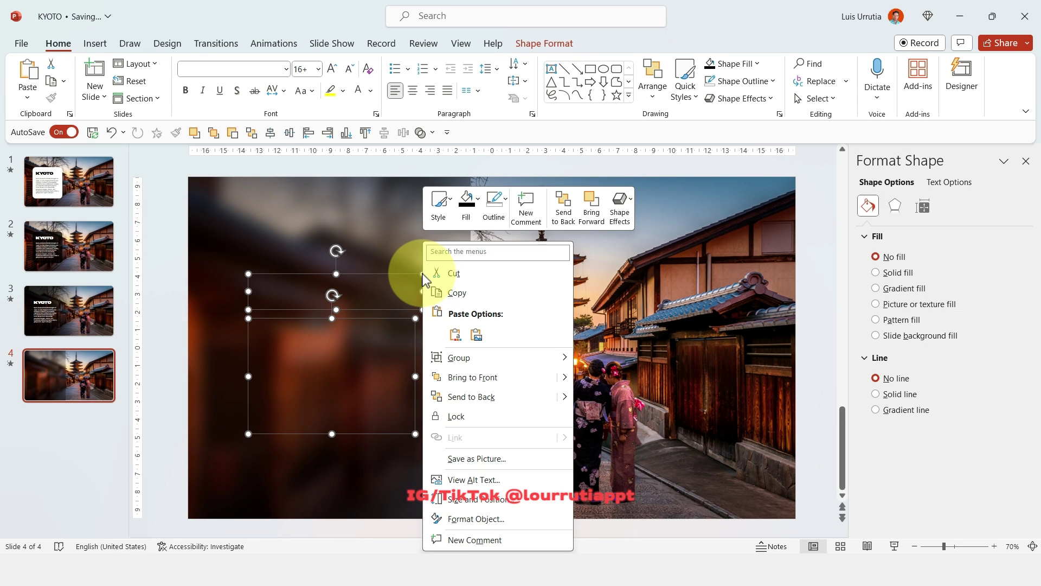
pyautogui.click(495, 378)
pyautogui.click(492, 167)
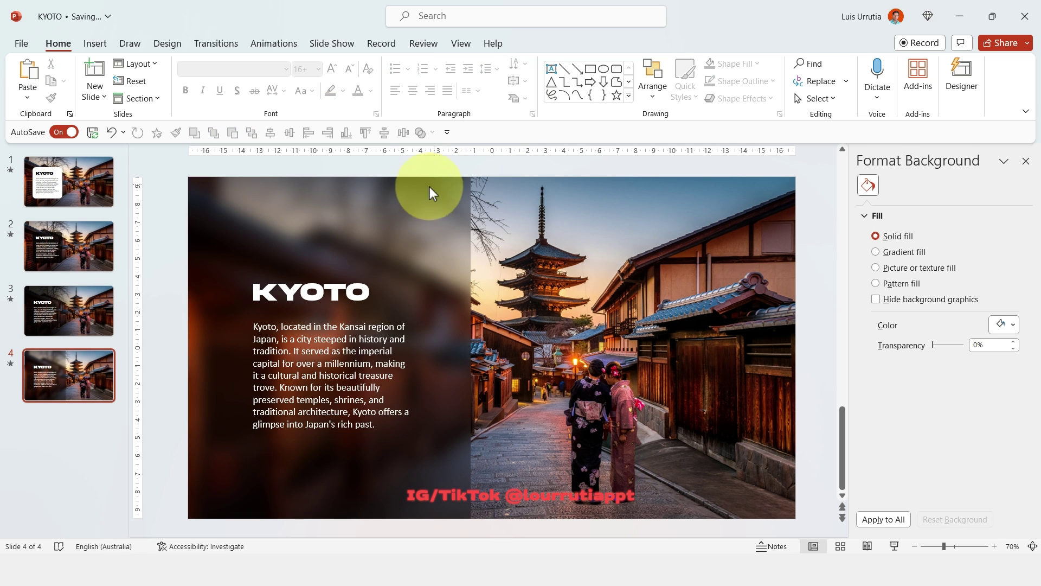
# Browse the slide list and return to slide 1
pyautogui.click(48, 360)
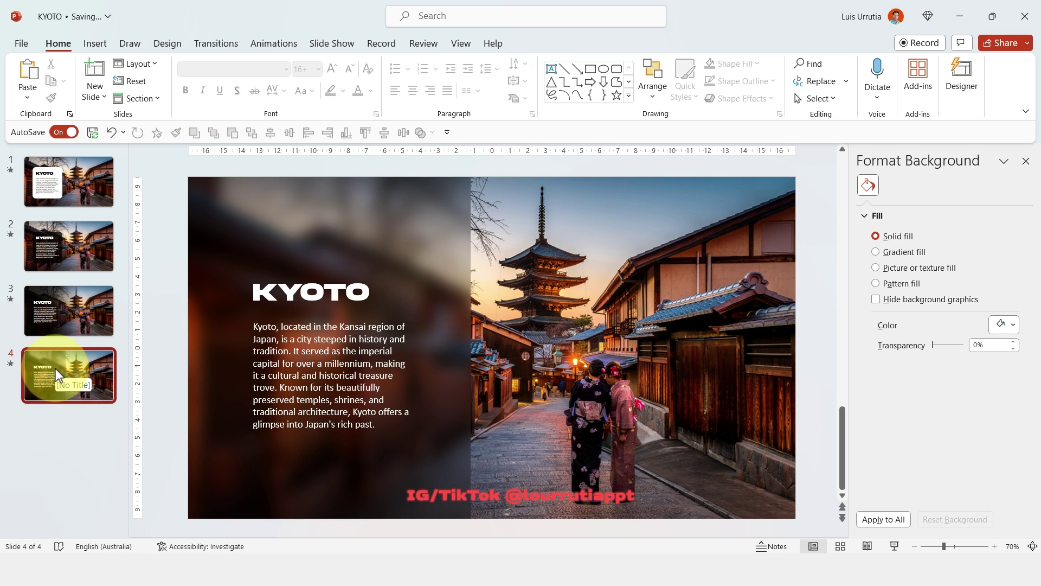
pyautogui.click(43, 436)
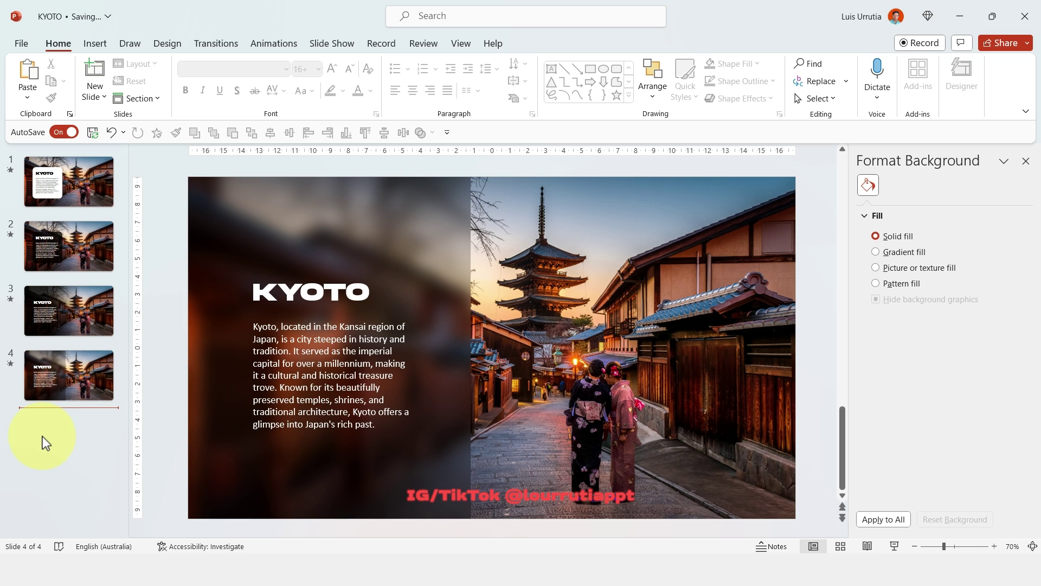
pyautogui.click(54, 388)
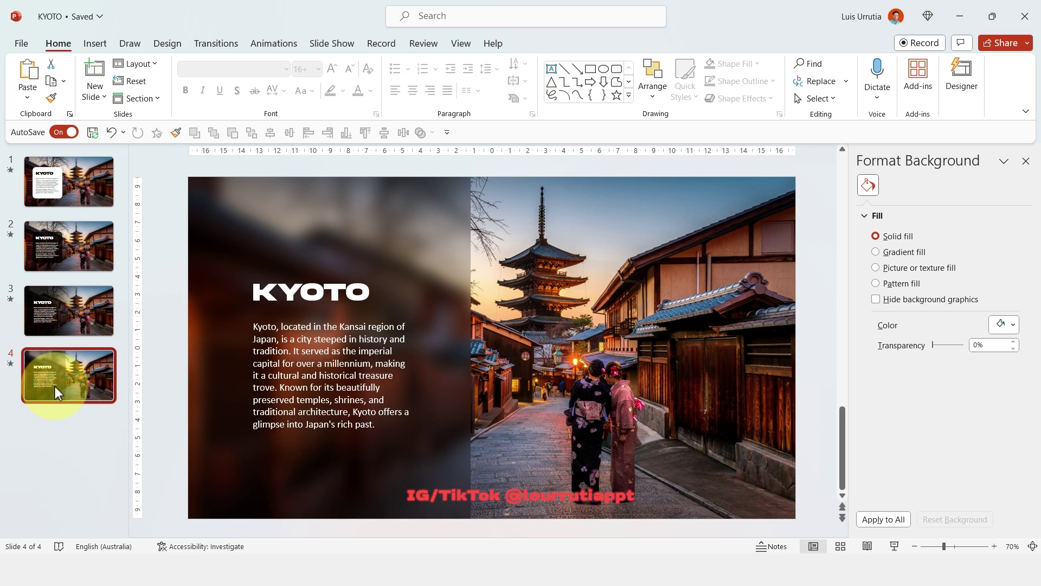
pyautogui.click(106, 184)
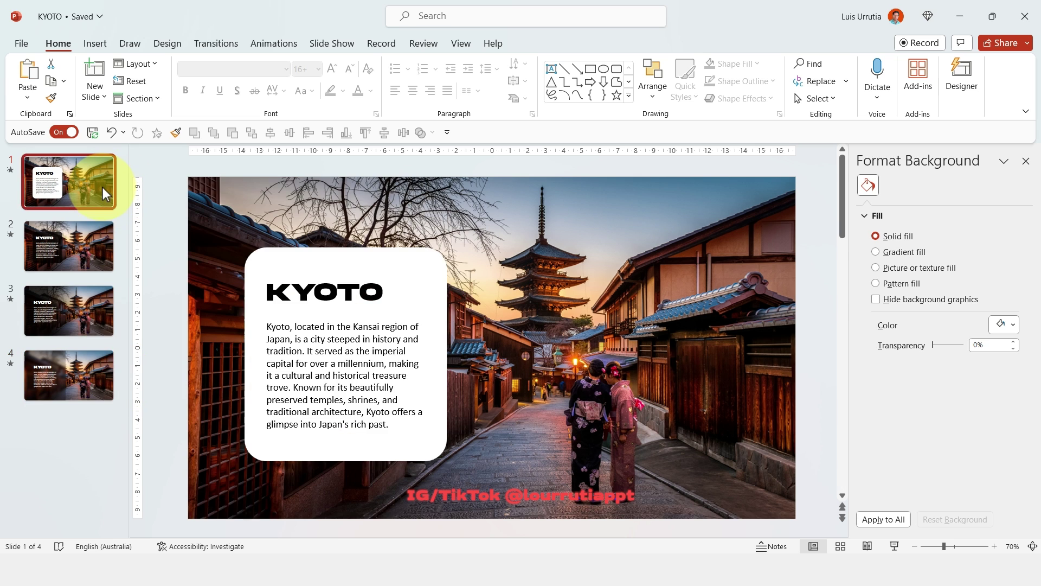
# Group the white card with both KYOTO text boxes and apply a Fly In entrance
pyautogui.moveTo(163, 225); pyautogui.dragTo(486, 479)
pyautogui.hotkey('ctrl', 'g')
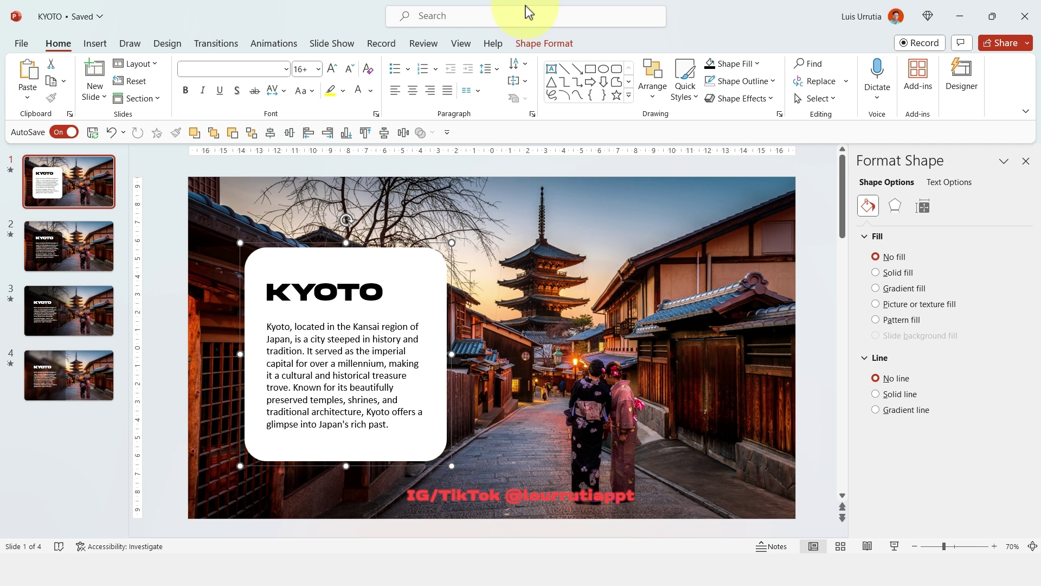
pyautogui.click(272, 44)
pyautogui.click(260, 78)
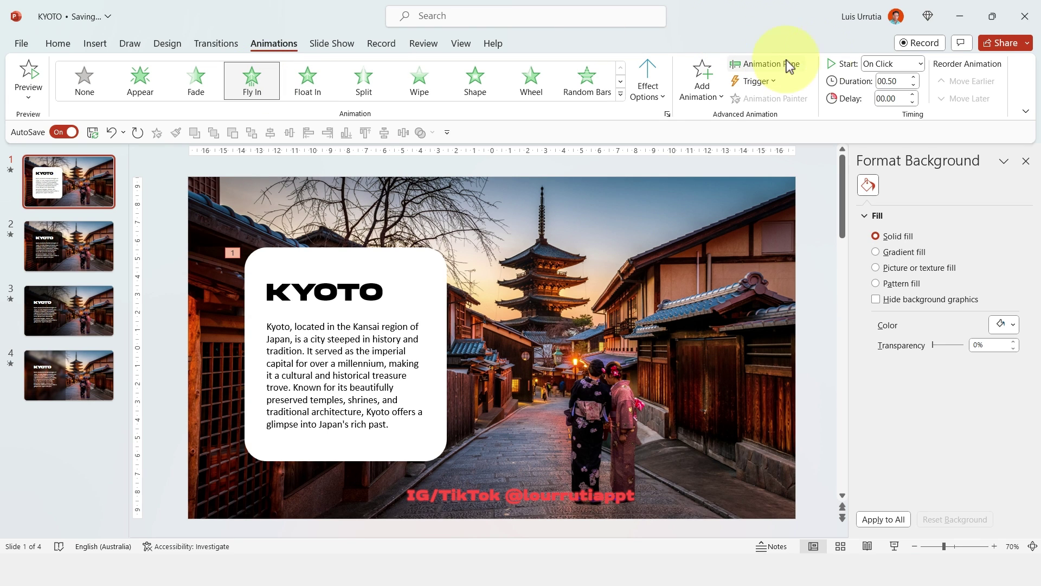
# Make the Fly In start With Previous and open its effect options from the Animation Pane
pyautogui.click(921, 64)
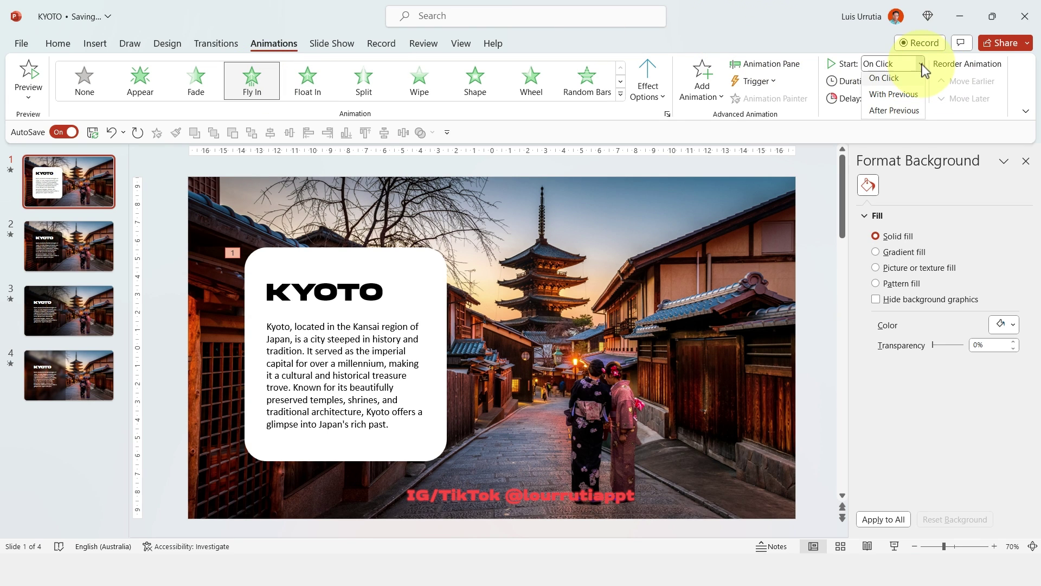
pyautogui.click(917, 97)
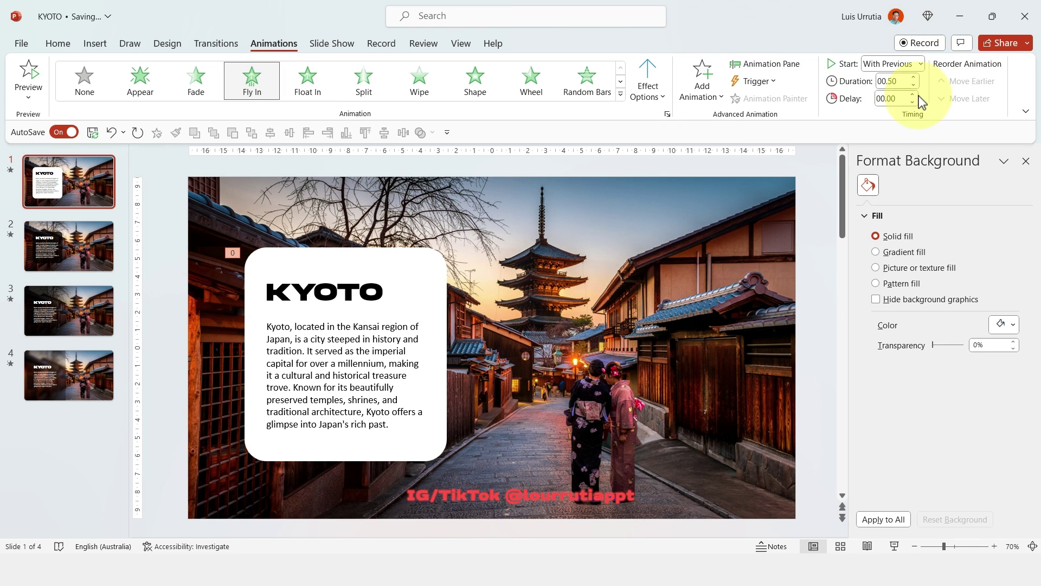
pyautogui.click(771, 65)
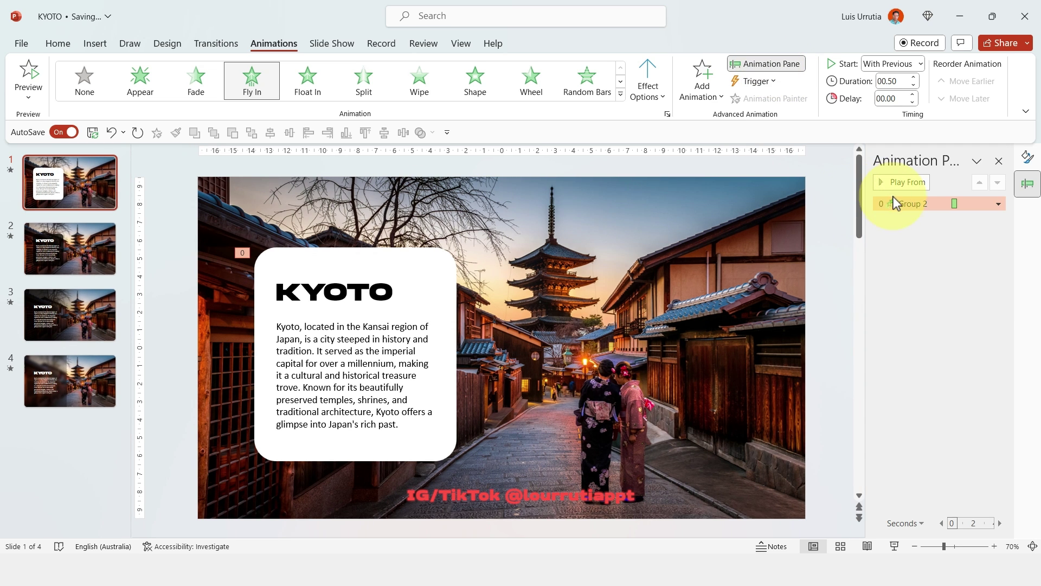
pyautogui.rightClick(893, 200)
pyautogui.click(934, 263)
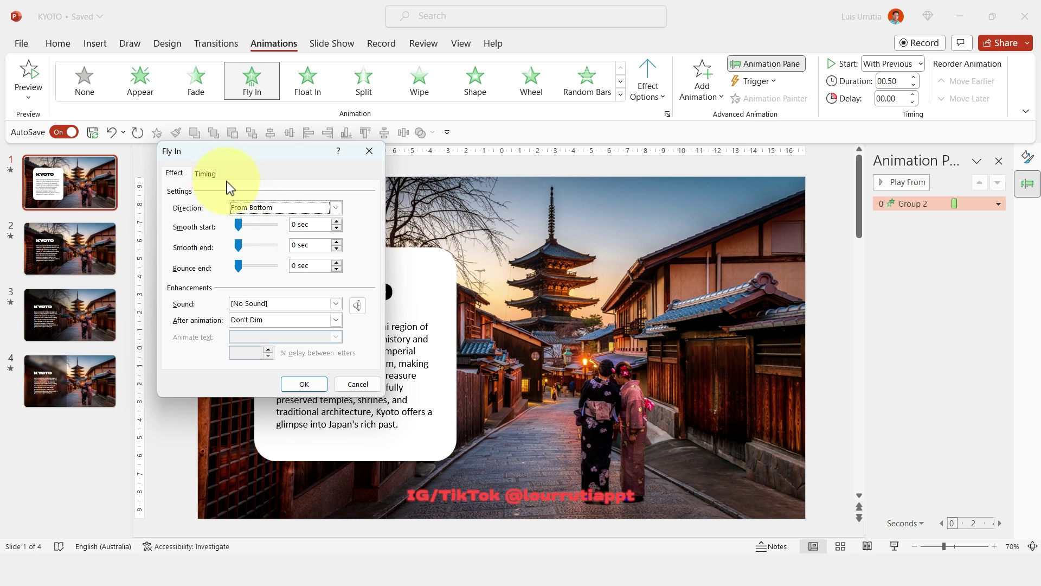
# Set a 1-second duration with a 1 sec smooth end, then preview the animation
pyautogui.click(212, 174)
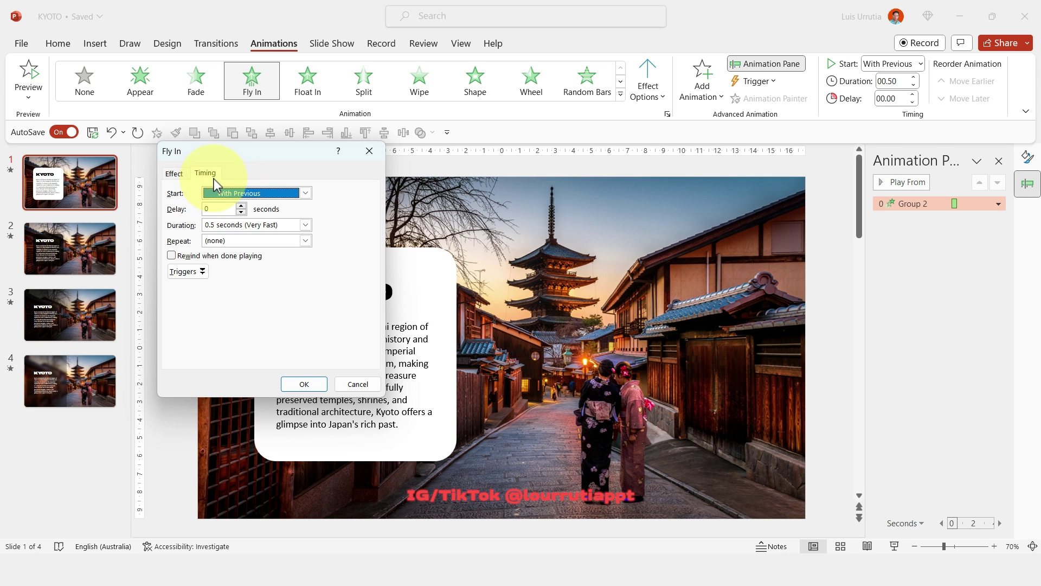
pyautogui.click(305, 225)
pyautogui.click(245, 274)
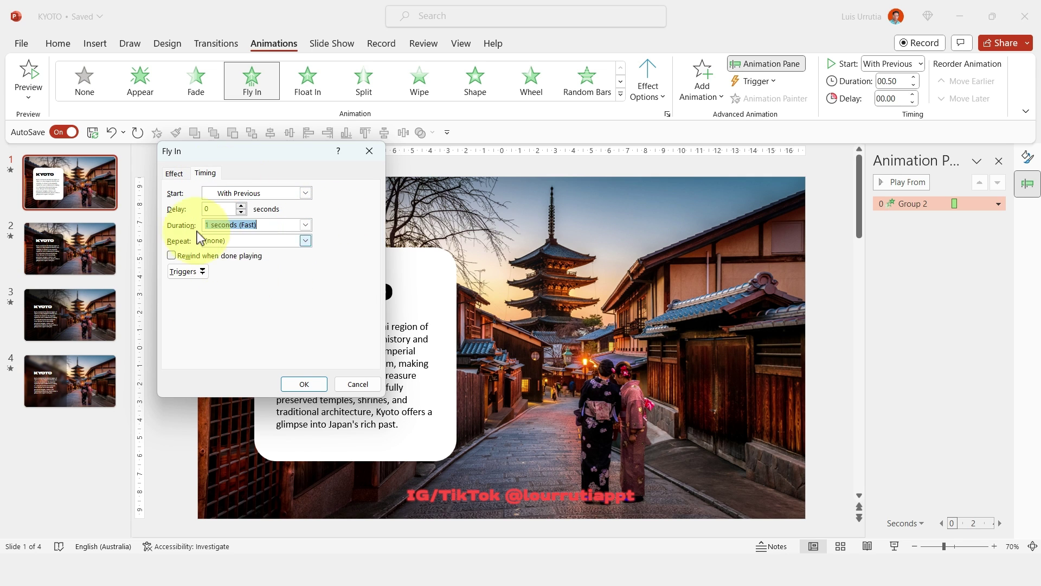
pyautogui.click(174, 173)
pyautogui.moveTo(239, 246); pyautogui.dragTo(274, 247)
pyautogui.click(304, 383)
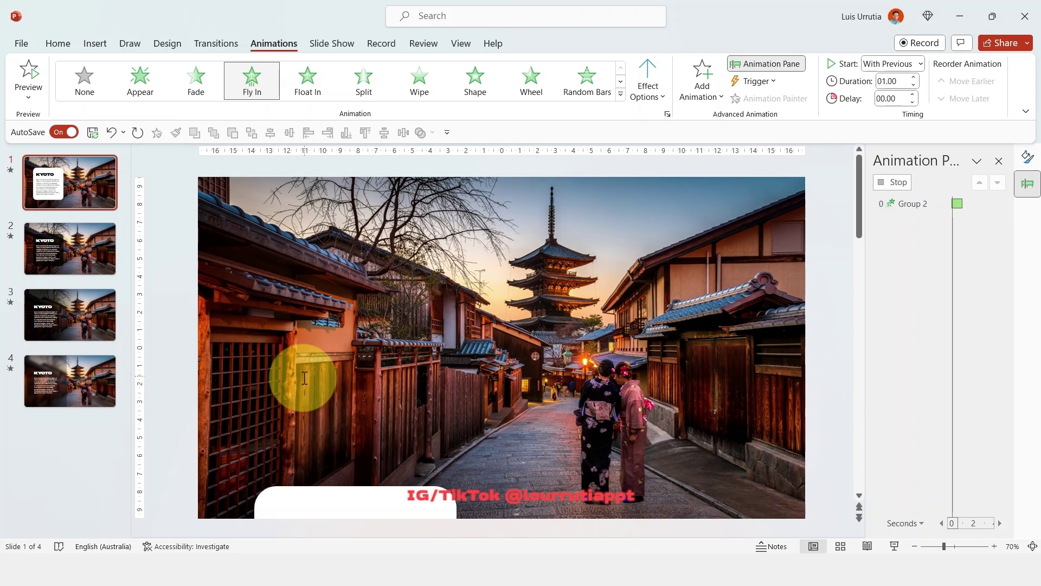
pyautogui.click(893, 183)
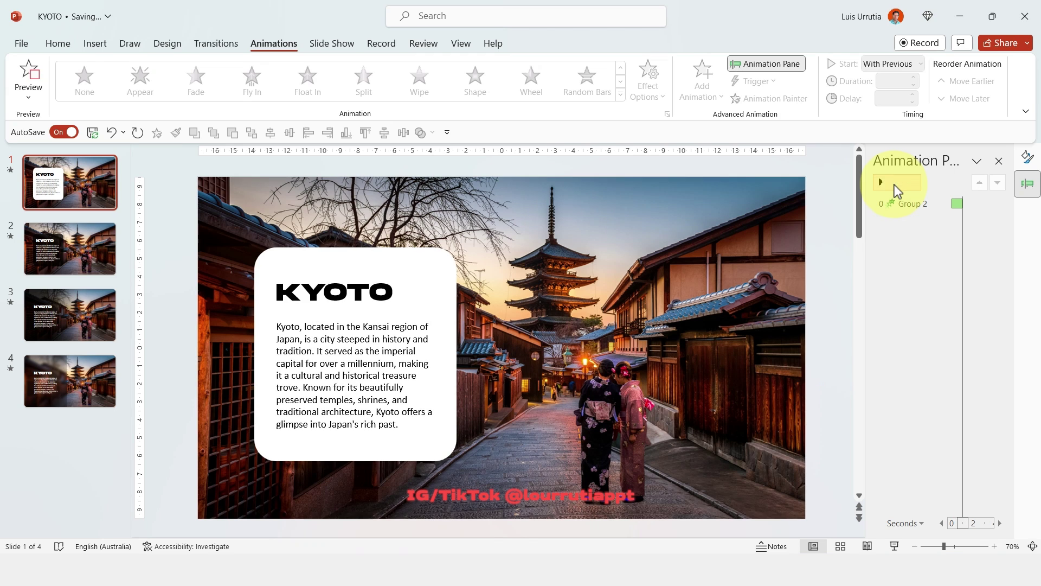
# On slide 2, group the dark text card's parts and apply a Fade entrance
pyautogui.click(111, 244)
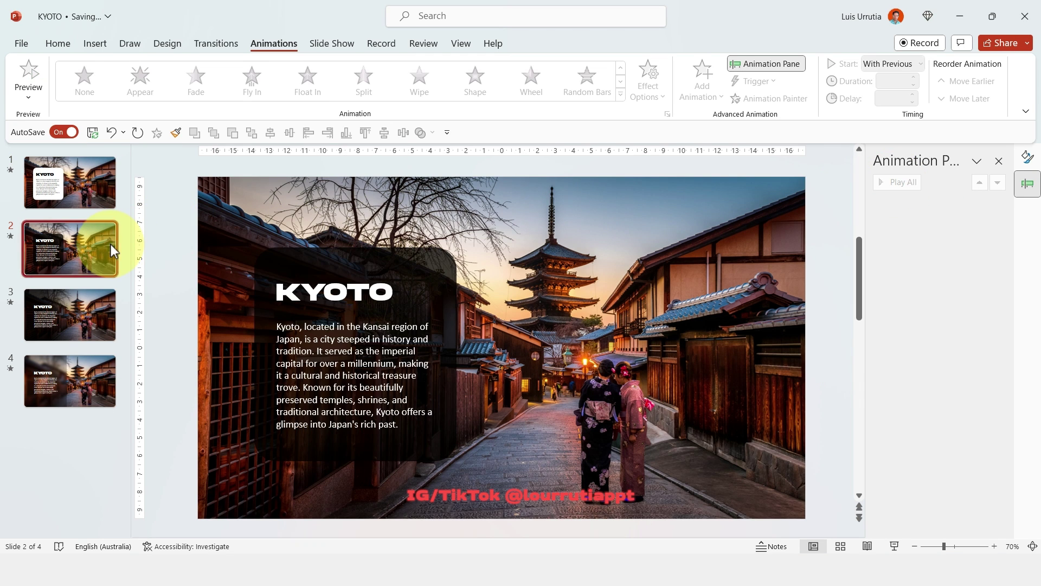
pyautogui.moveTo(182, 223); pyautogui.dragTo(477, 481)
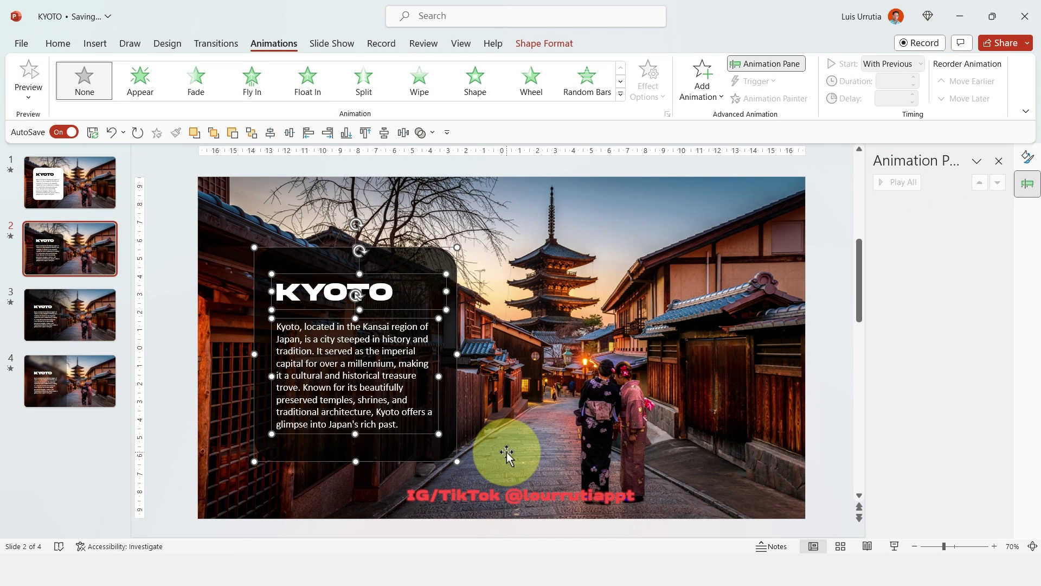
pyautogui.hotkey('ctrl', 'g')
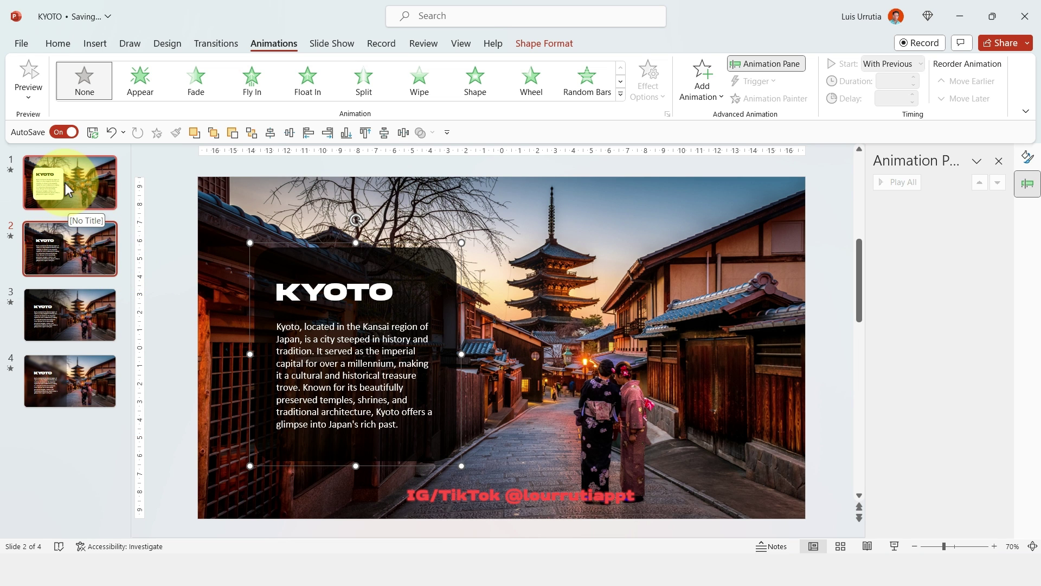
pyautogui.click(199, 76)
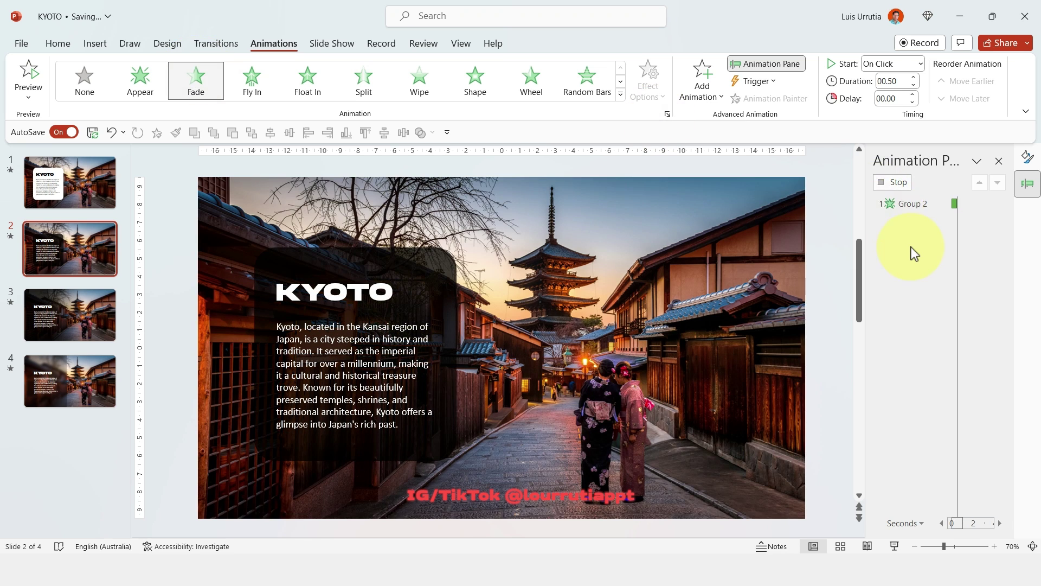
# Set the card's Fade to start With Previous with a 1-second duration, then preview it
pyautogui.click(914, 253)
pyautogui.click(919, 207)
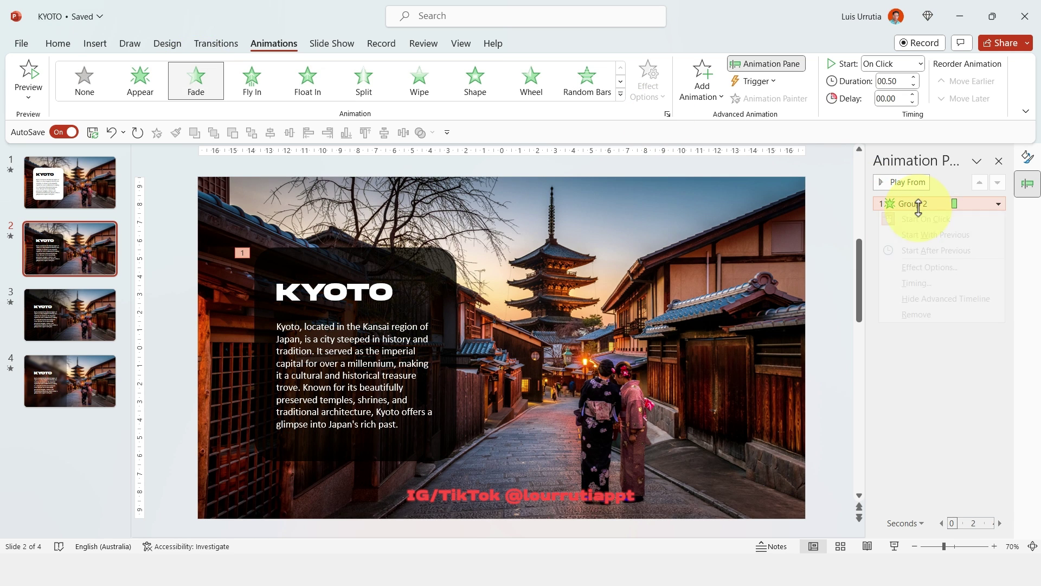
pyautogui.rightClick(918, 207)
pyautogui.click(964, 271)
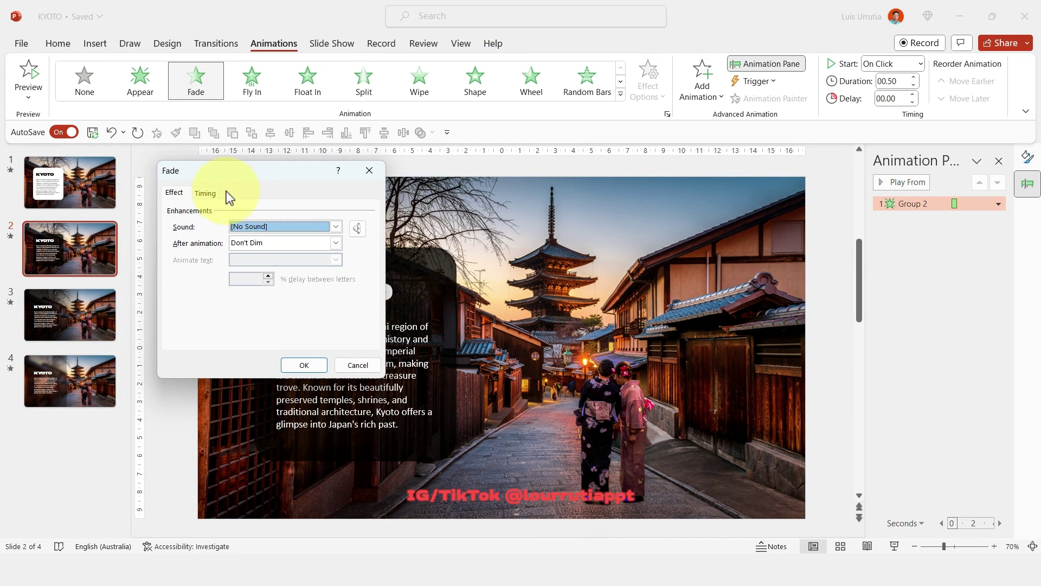
pyautogui.click(209, 193)
pyautogui.click(305, 212)
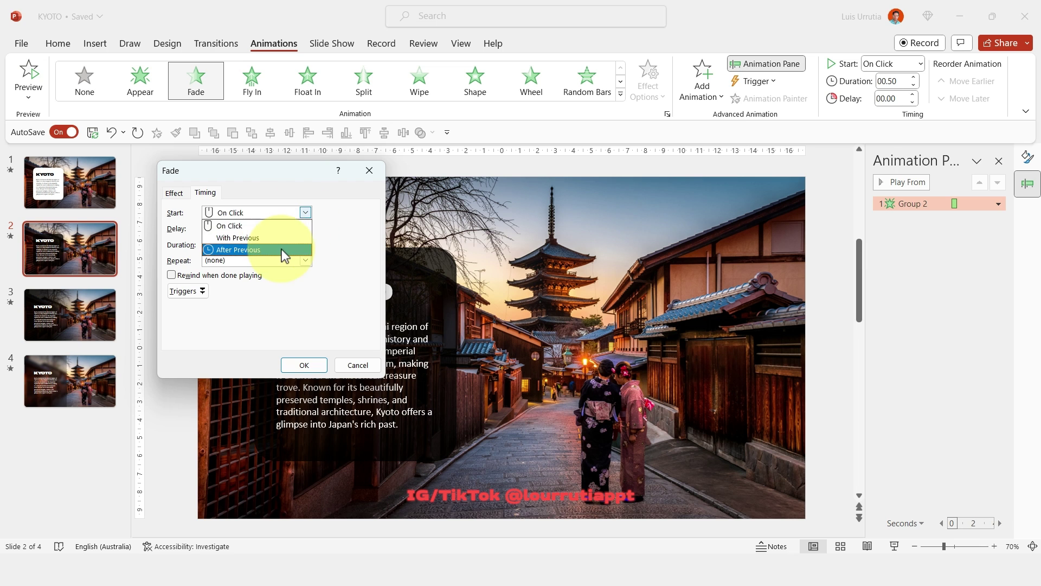
pyautogui.click(283, 238)
pyautogui.click(306, 245)
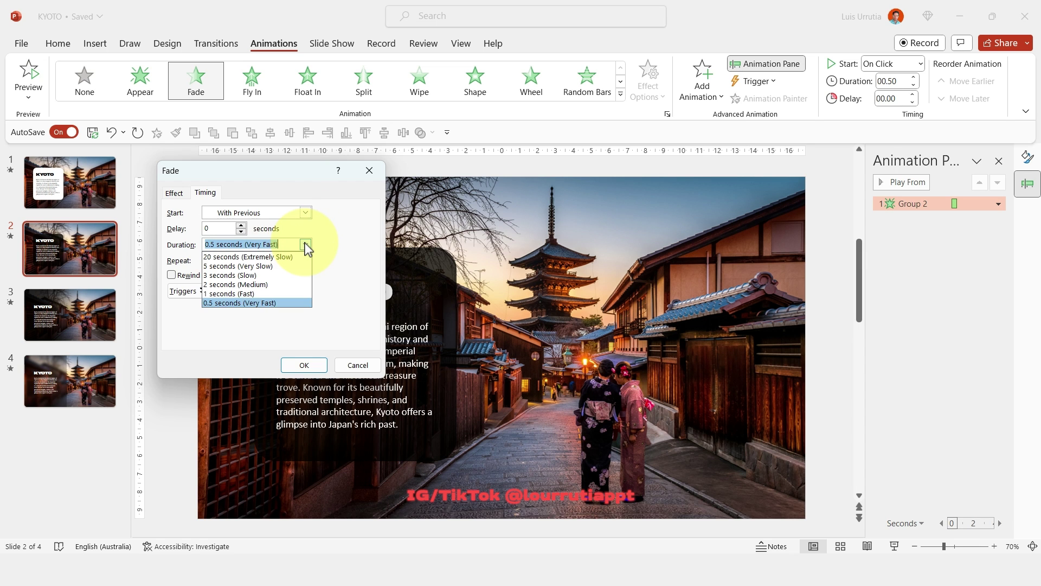
pyautogui.click(278, 295)
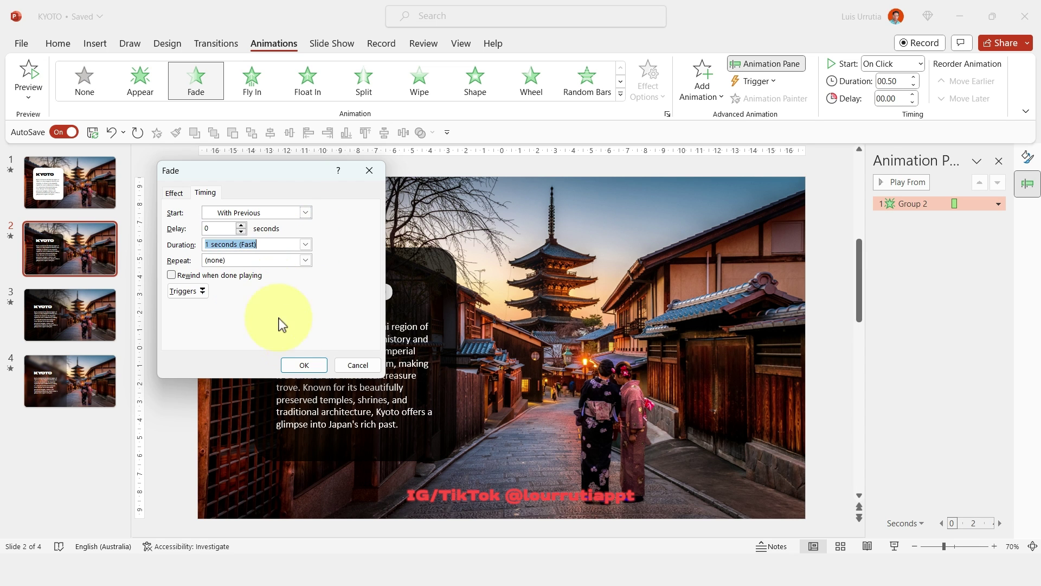
pyautogui.click(302, 364)
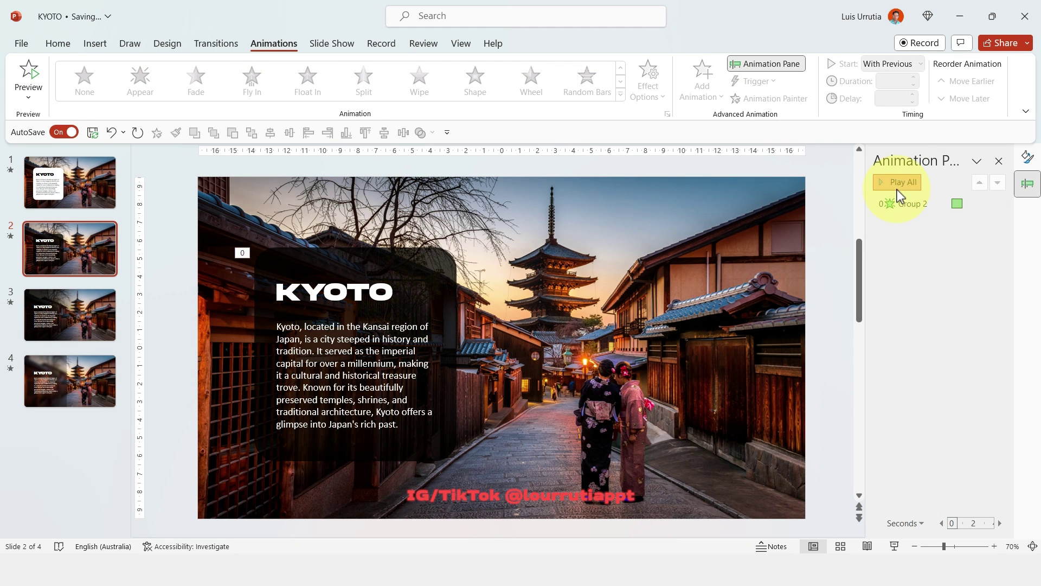
pyautogui.click(897, 188)
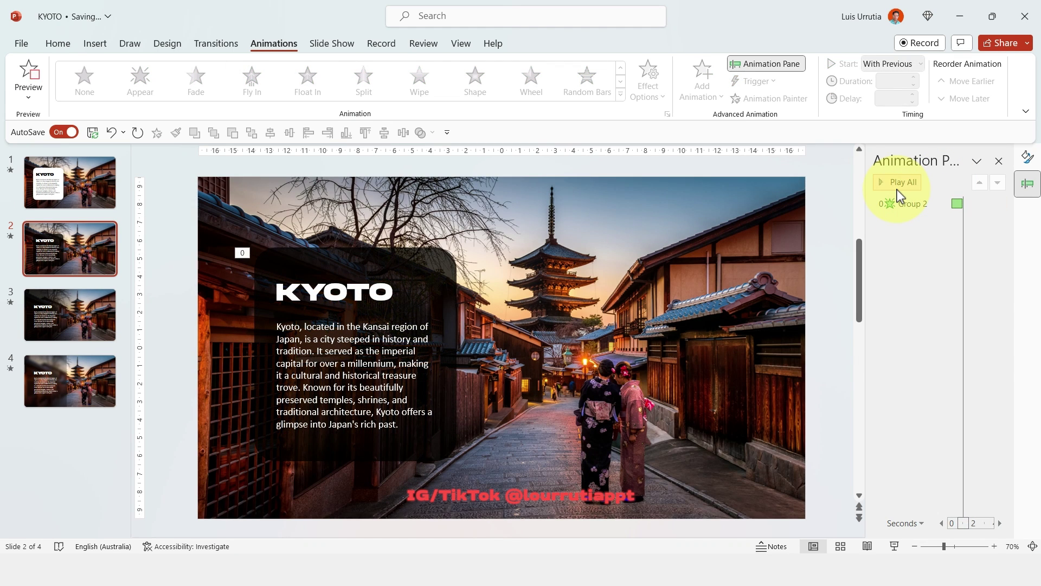
# On slide 3, group the photo, KYOTO title and body text into one object
pyautogui.click(56, 319)
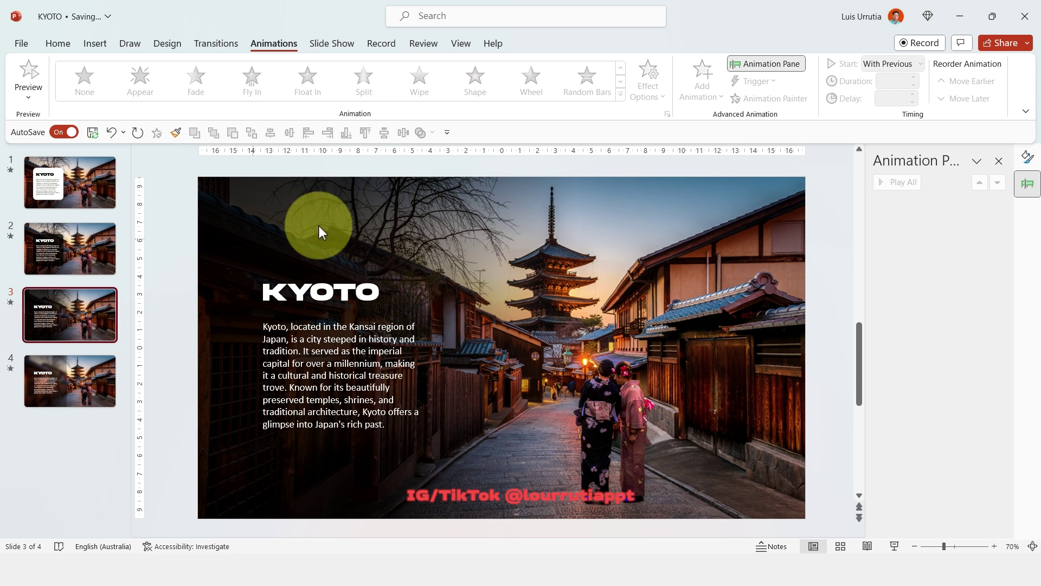
pyautogui.click(453, 207)
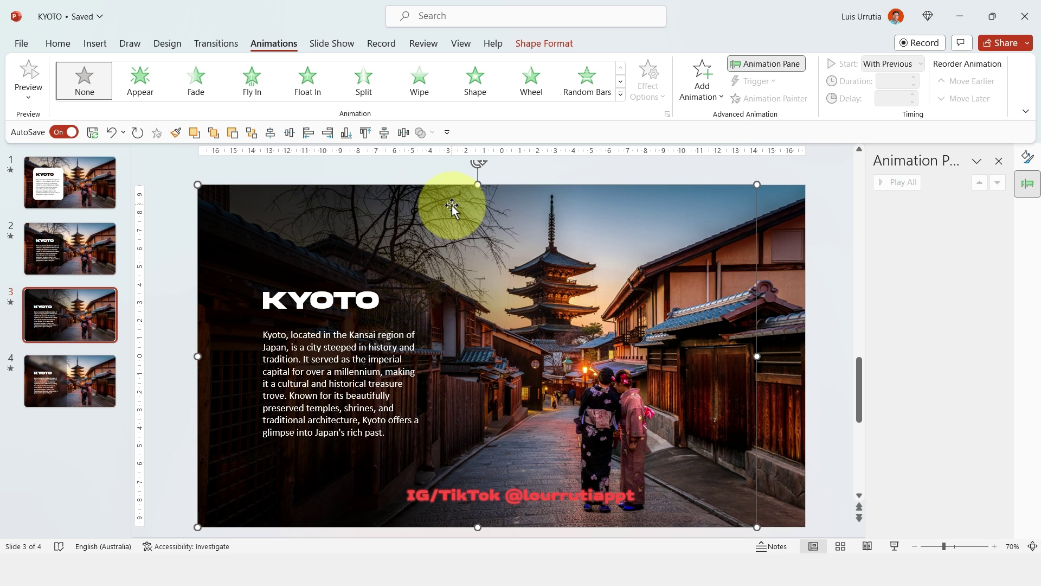
pyautogui.keyDown('shift'); pyautogui.click(302, 301); pyautogui.keyUp('shift')
pyautogui.keyDown('shift'); pyautogui.click(302, 353); pyautogui.keyUp('shift')
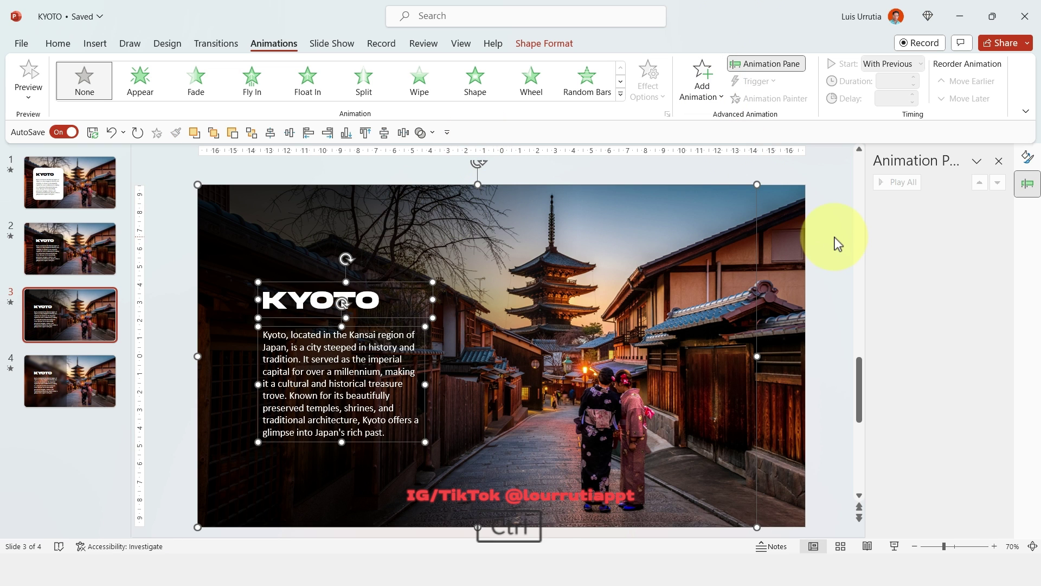
pyautogui.hotkey('ctrl', 'g')
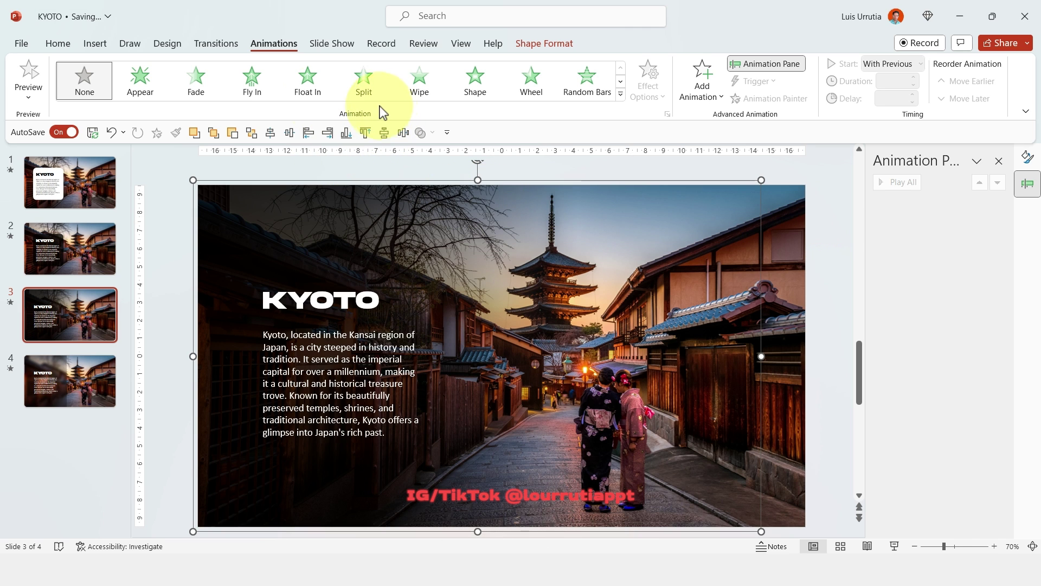
# Give the group a Fly In entrance from the left
pyautogui.click(251, 78)
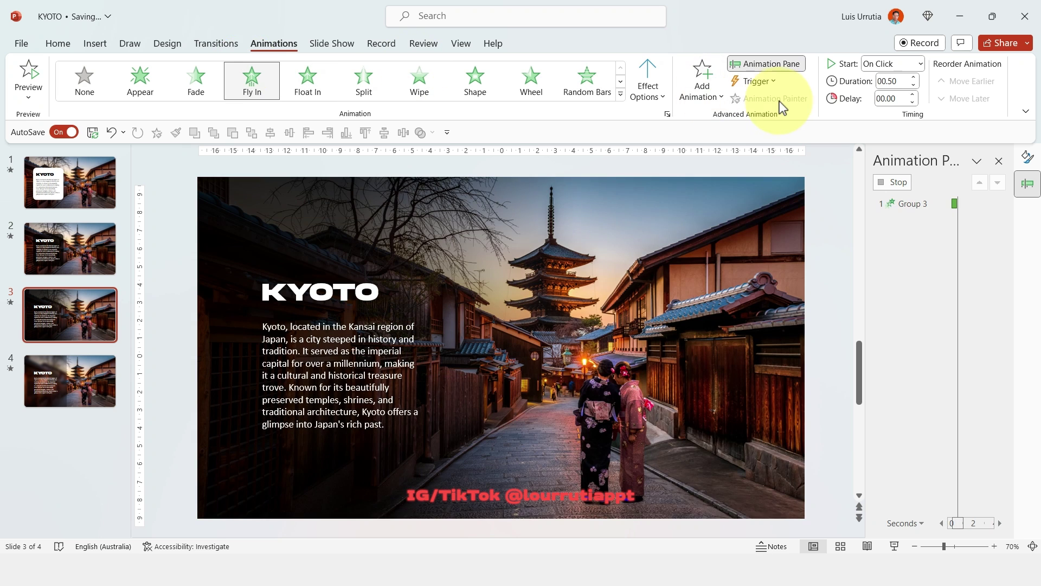
pyautogui.click(658, 95)
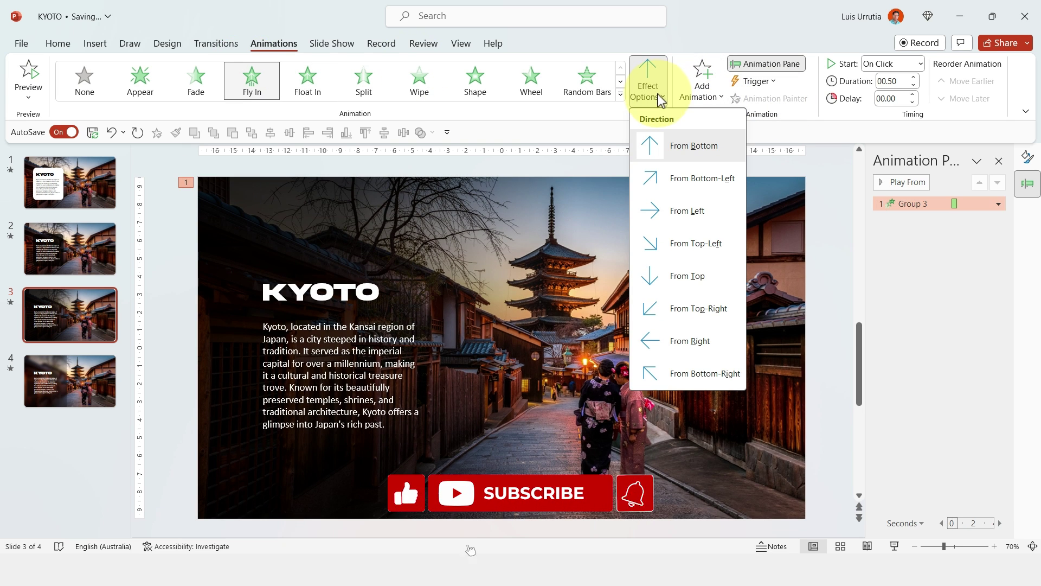
pyautogui.click(676, 210)
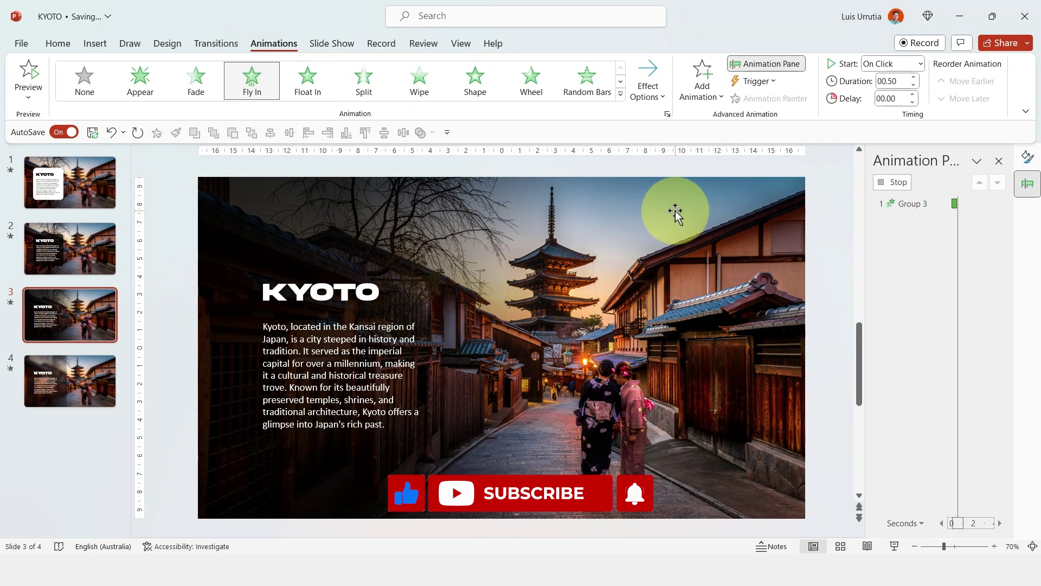
# Set the Fly In to start With Previous, last 1 second, with a 1-second smooth end
pyautogui.click(918, 199)
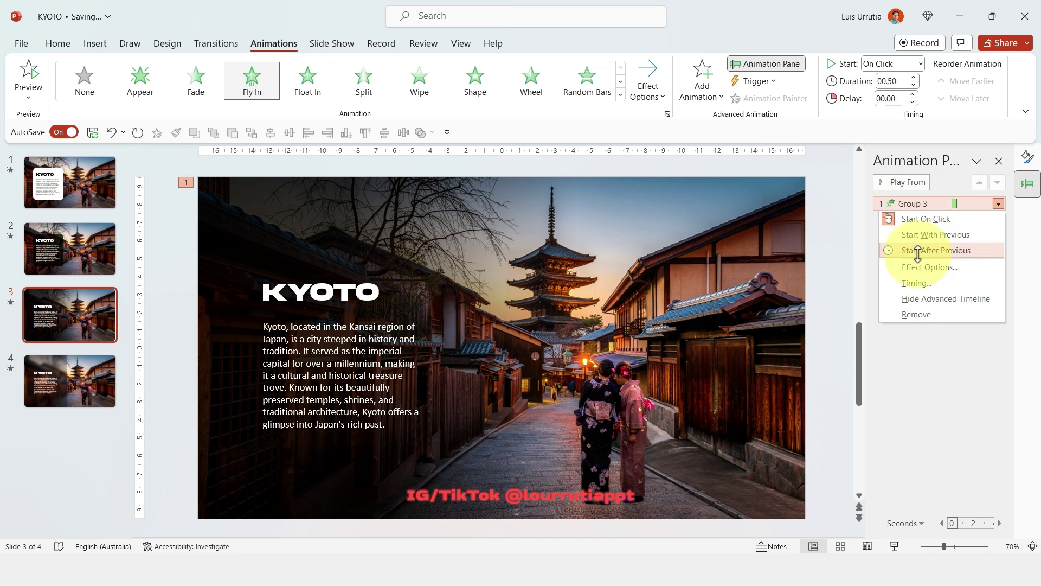
pyautogui.click(919, 267)
pyautogui.click(206, 173)
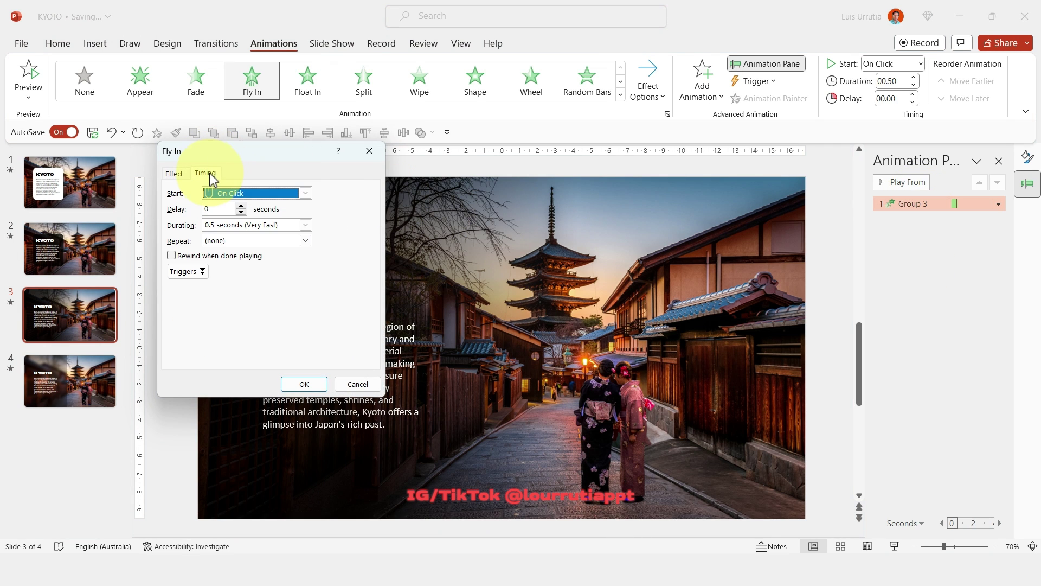
pyautogui.click(306, 194)
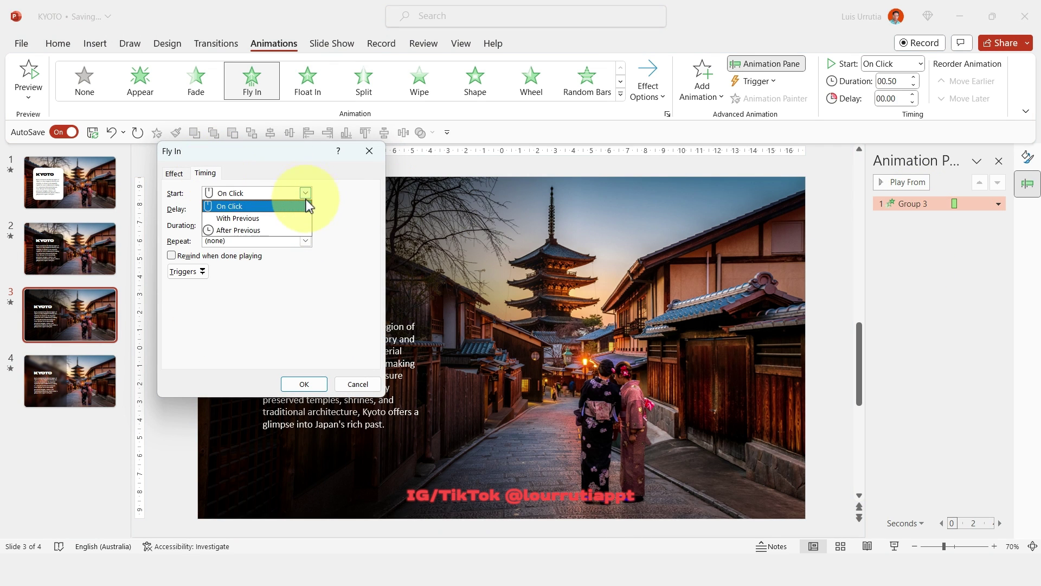
pyautogui.click(295, 219)
pyautogui.click(307, 228)
pyautogui.click(307, 228)
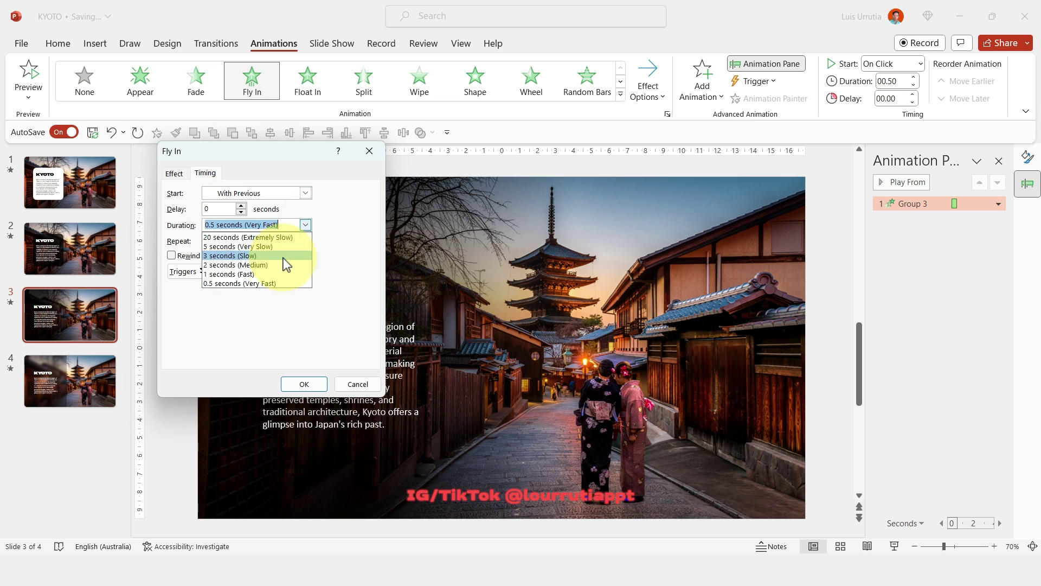
pyautogui.click(281, 264)
pyautogui.click(174, 175)
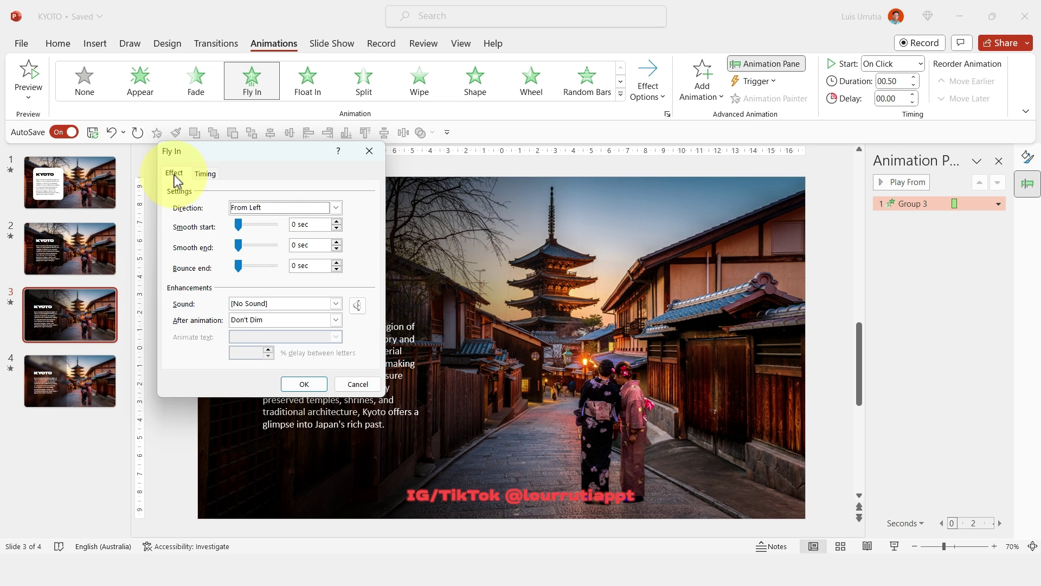
pyautogui.moveTo(240, 248); pyautogui.dragTo(314, 254)
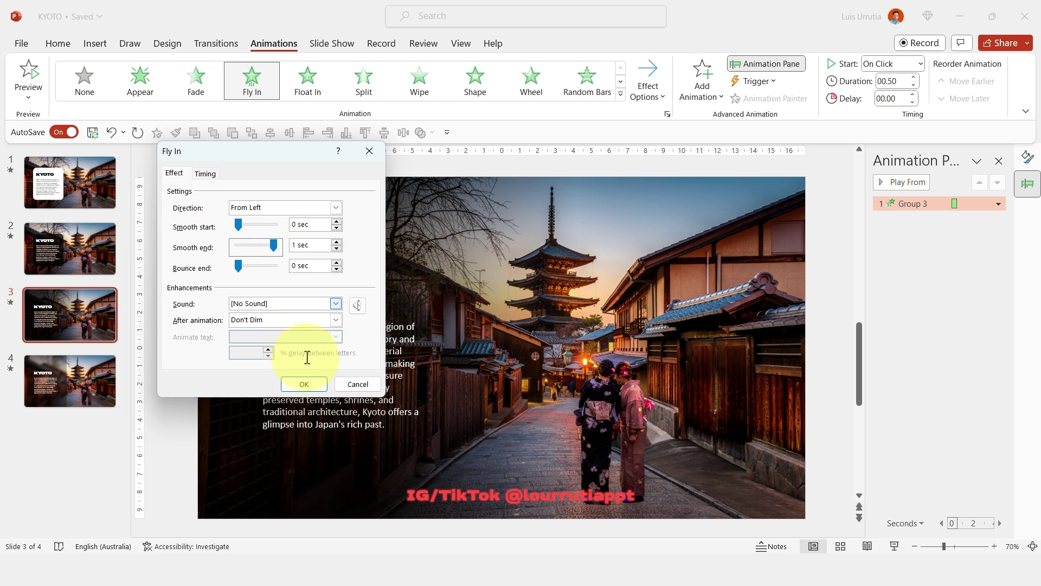
pyautogui.click(304, 384)
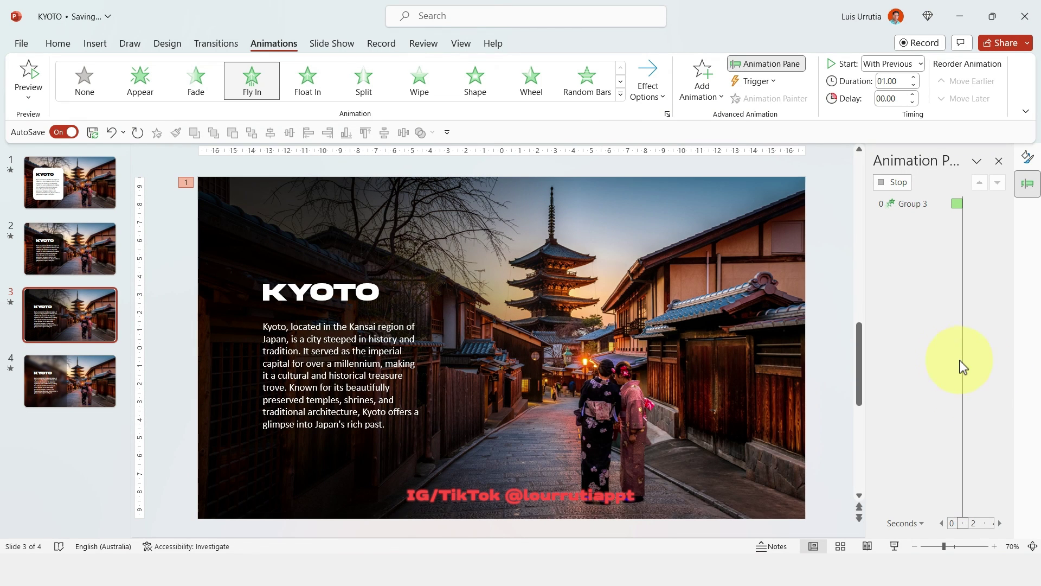
pyautogui.click(53, 373)
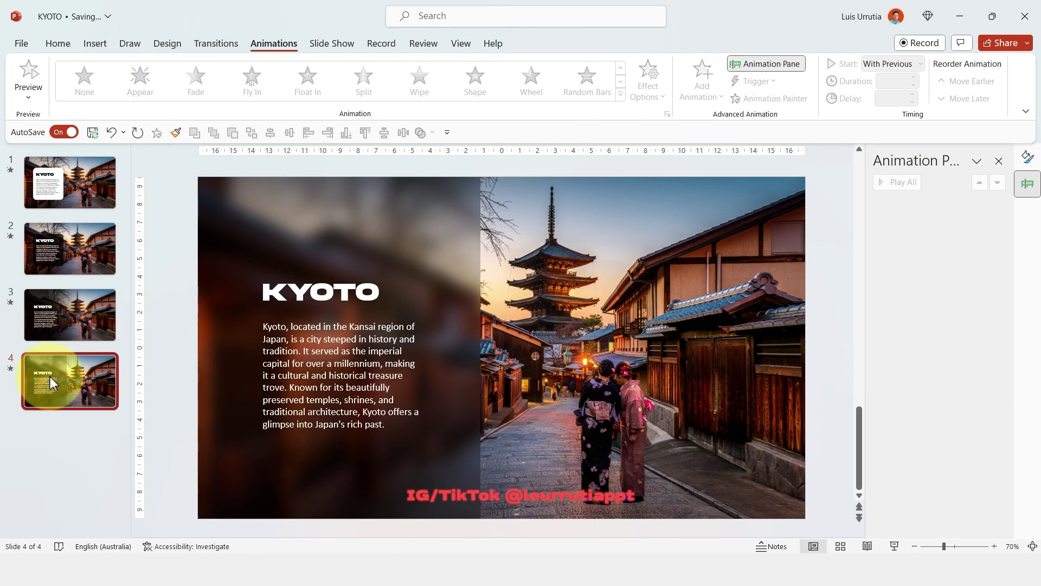
# Duplicate slide 4 as slide 5 and move its title and body text off the left edge
pyautogui.hotkey('ctrl', 'd')
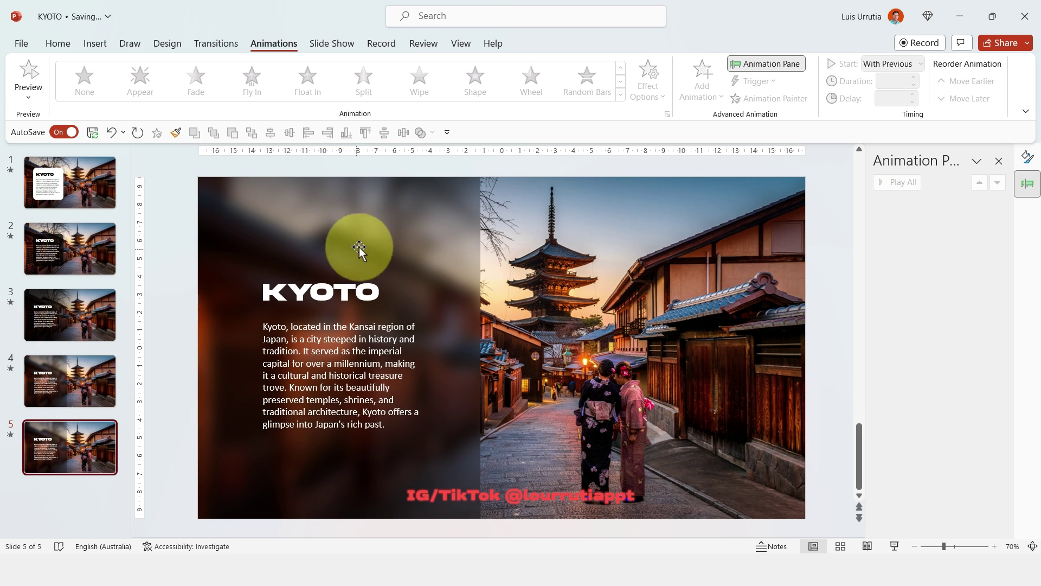
pyautogui.click(351, 303)
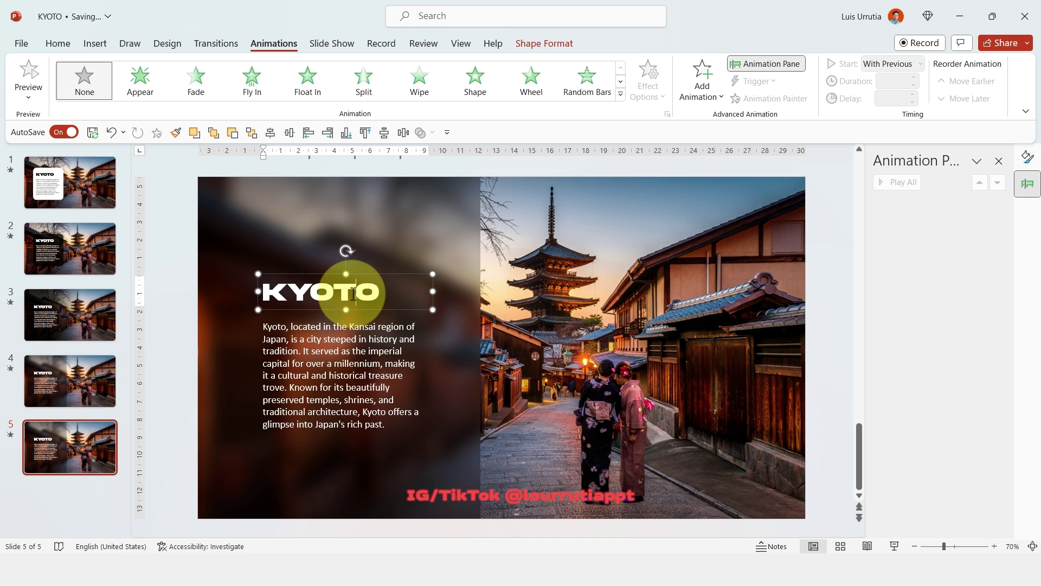
pyautogui.keyDown('shift'); pyautogui.click(387, 366); pyautogui.keyUp('shift')
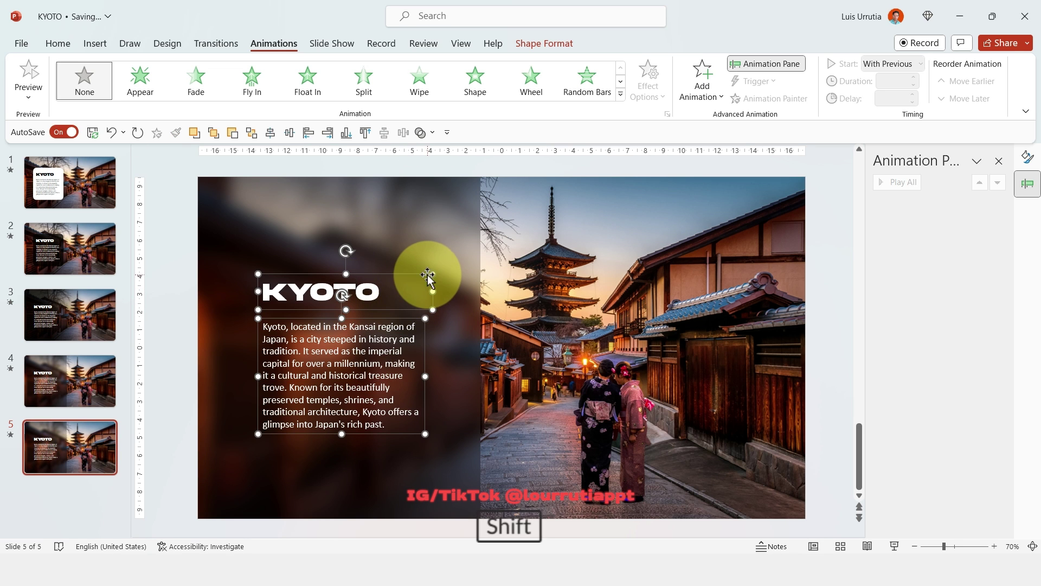
pyautogui.moveTo(425, 279); pyautogui.dragTo(158, 293)
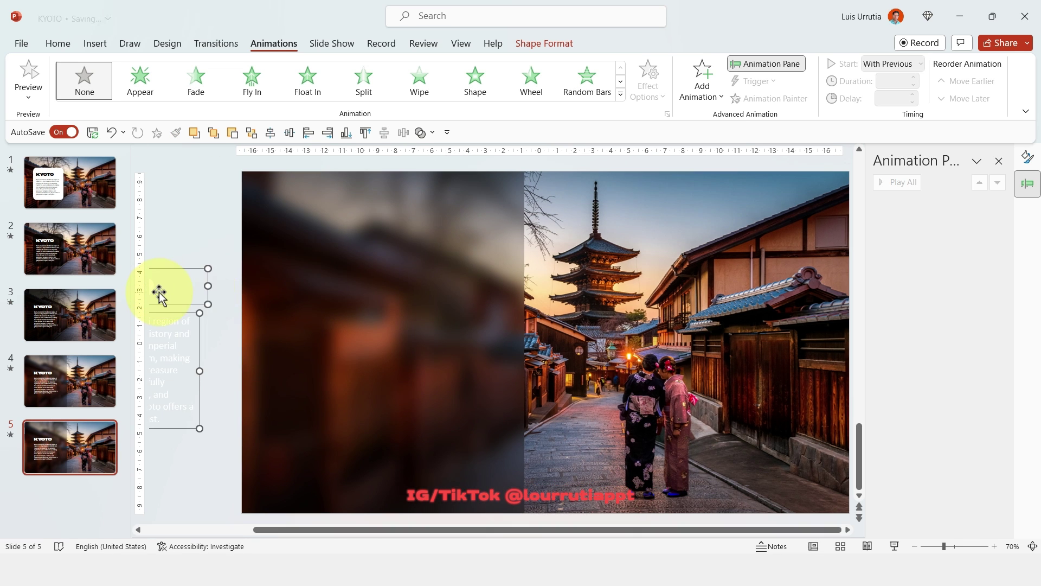
# Crop-shift slide 5's picture left so the full street photo fills the slide
pyautogui.click(326, 250)
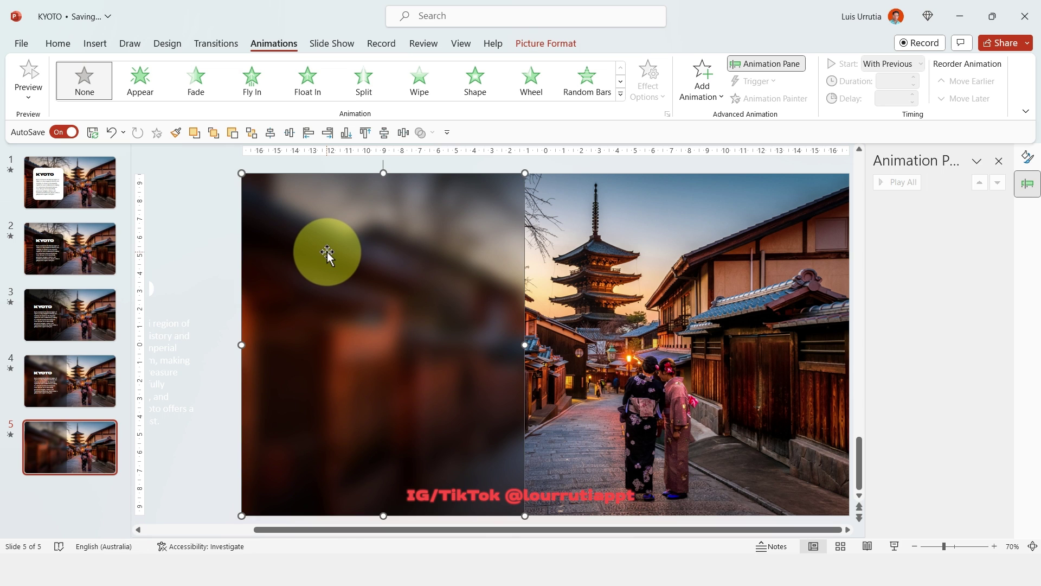
pyautogui.click(550, 48)
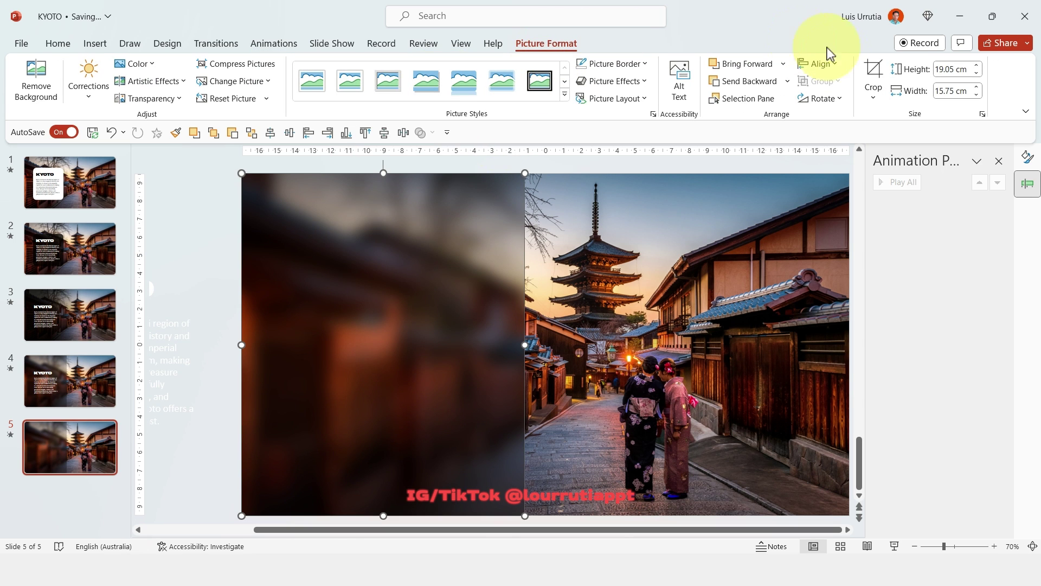
pyautogui.click(874, 69)
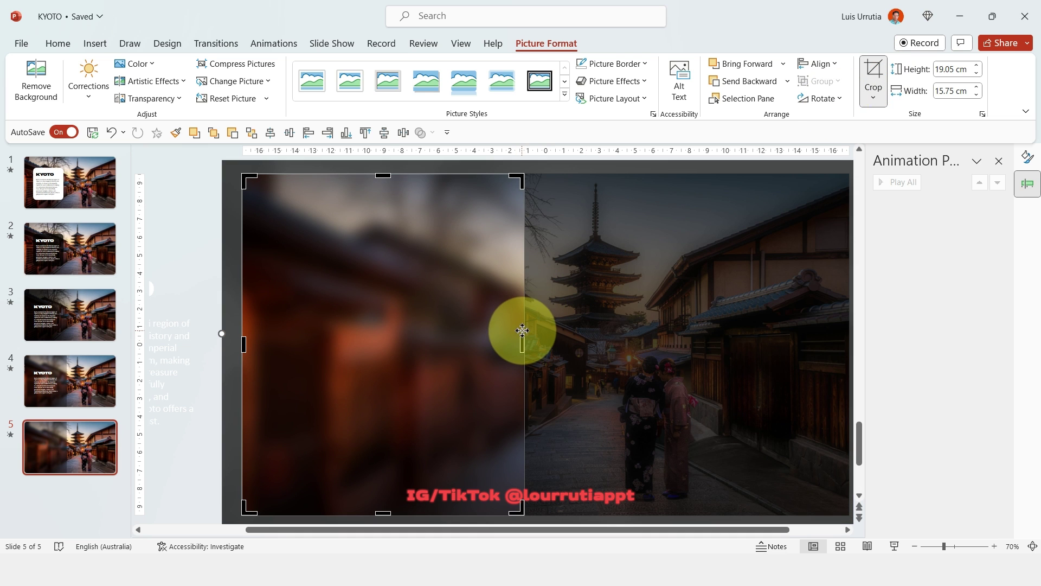
pyautogui.moveTo(522, 329); pyautogui.dragTo(217, 311)
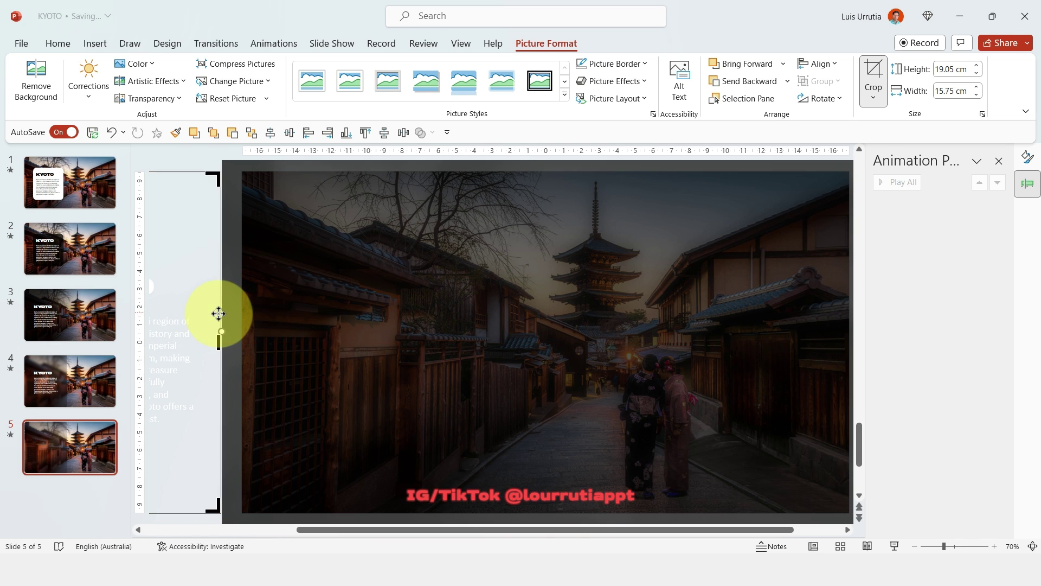
pyautogui.click(875, 73)
# Move the full-photo slide to fourth and give the KYOTO text slide, now fifth, a Morph transition
pyautogui.click(87, 429)
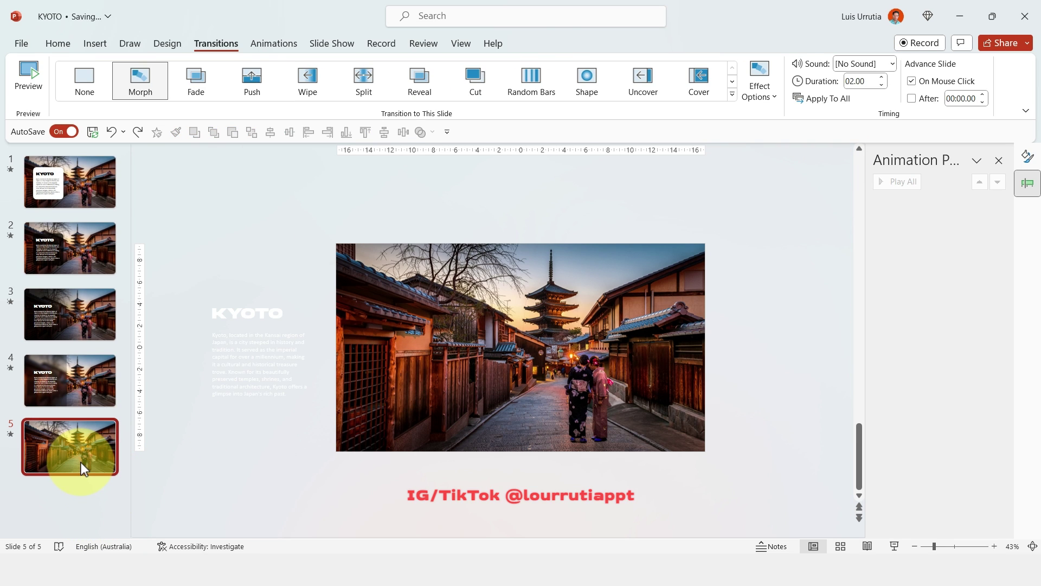
pyautogui.moveTo(80, 462); pyautogui.dragTo(84, 376)
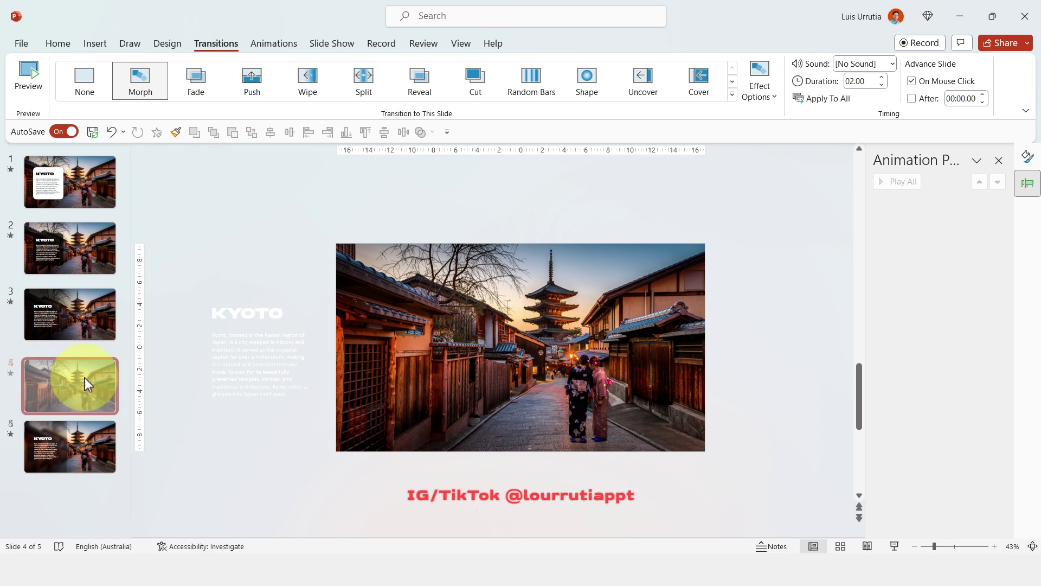
pyautogui.click(70, 445)
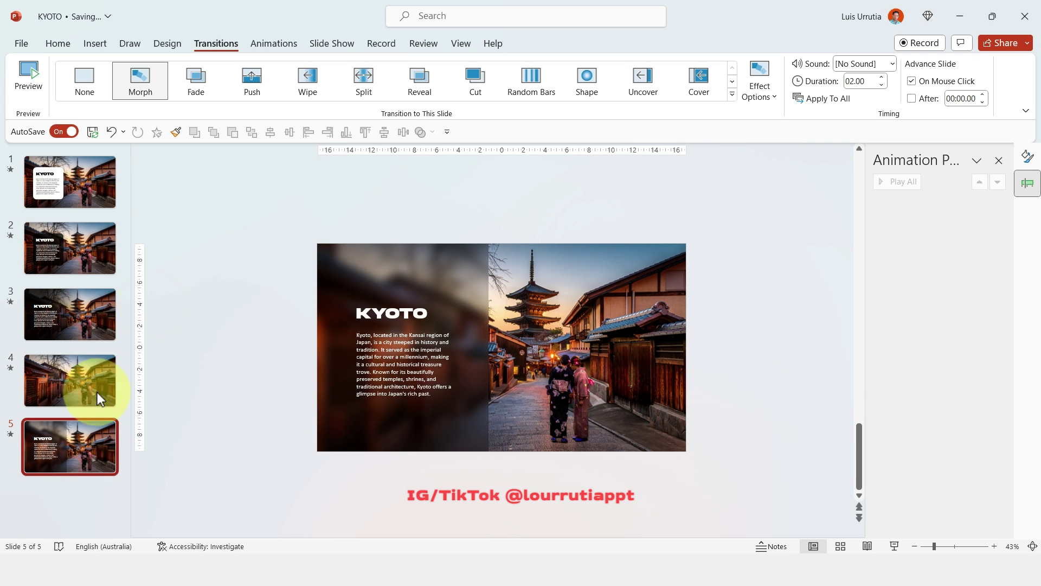
pyautogui.click(150, 93)
pyautogui.click(150, 91)
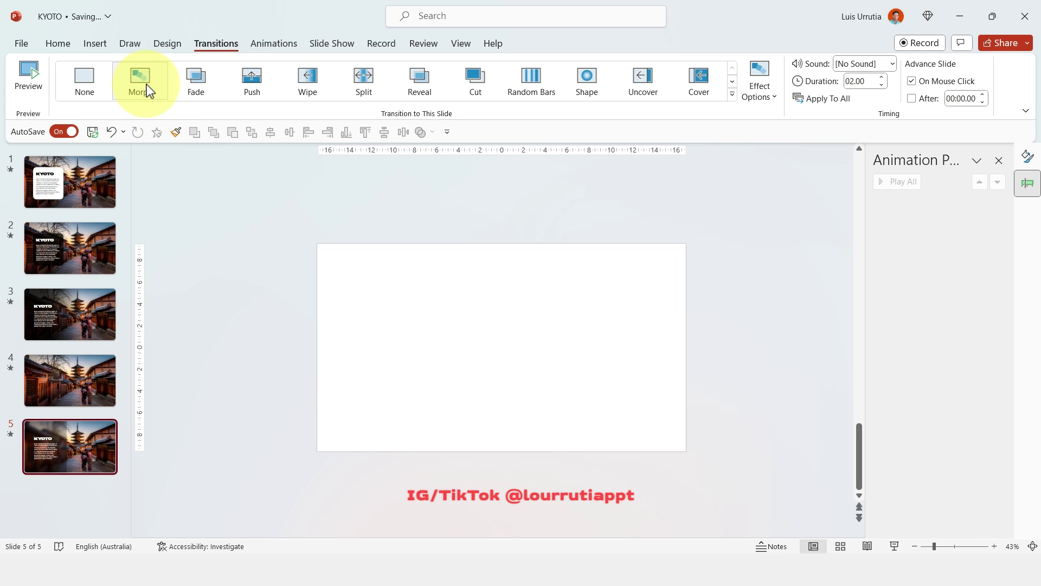